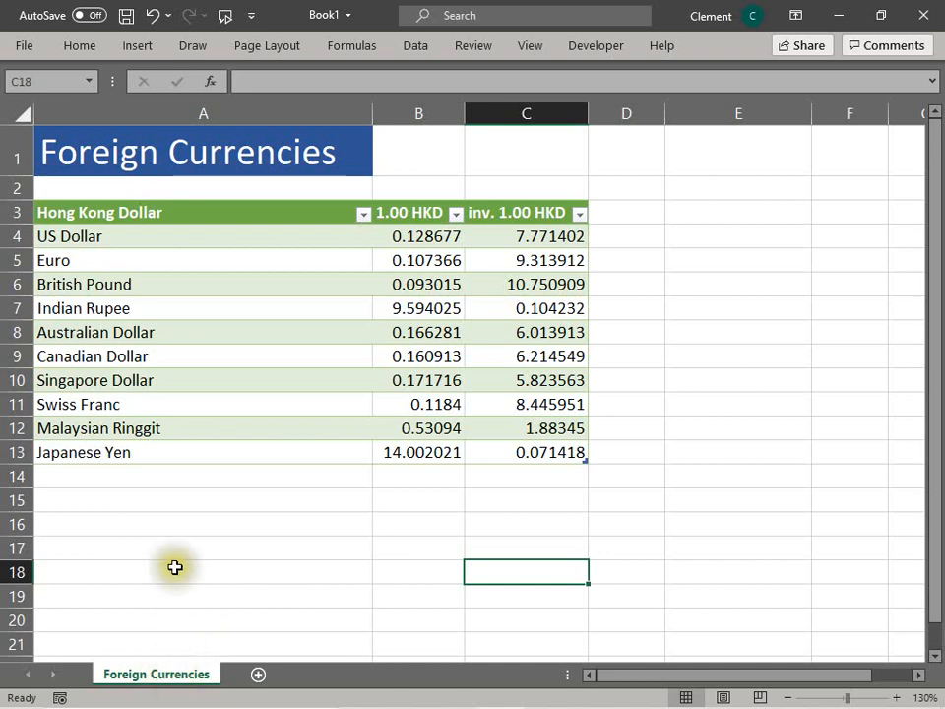
Step: Enter the title Foreign Currencies in cell A1
left_click(159, 141)
type("For")
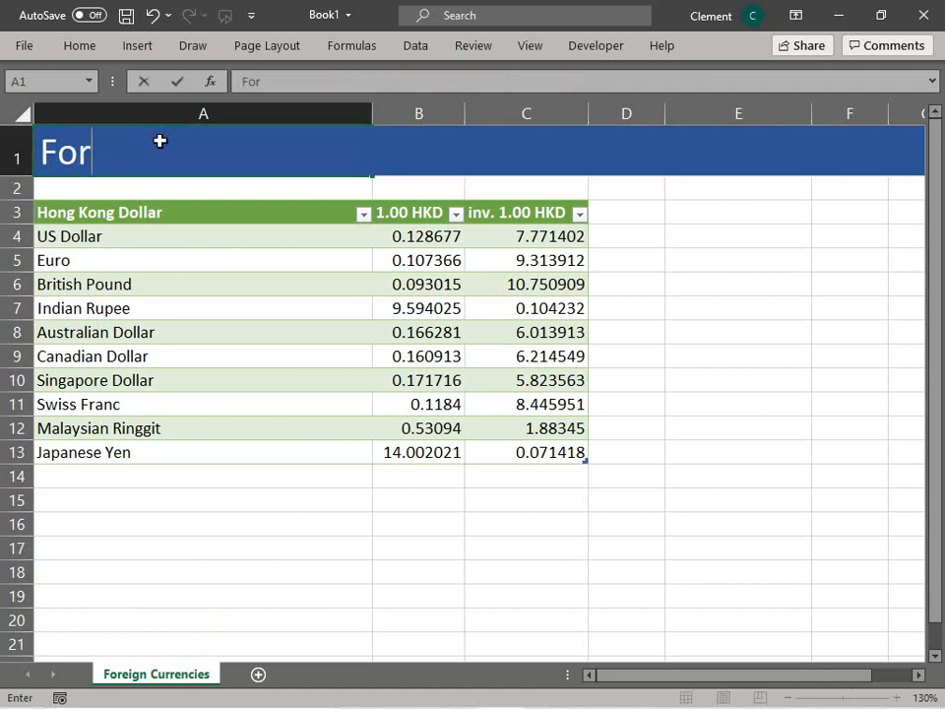
type("eign")
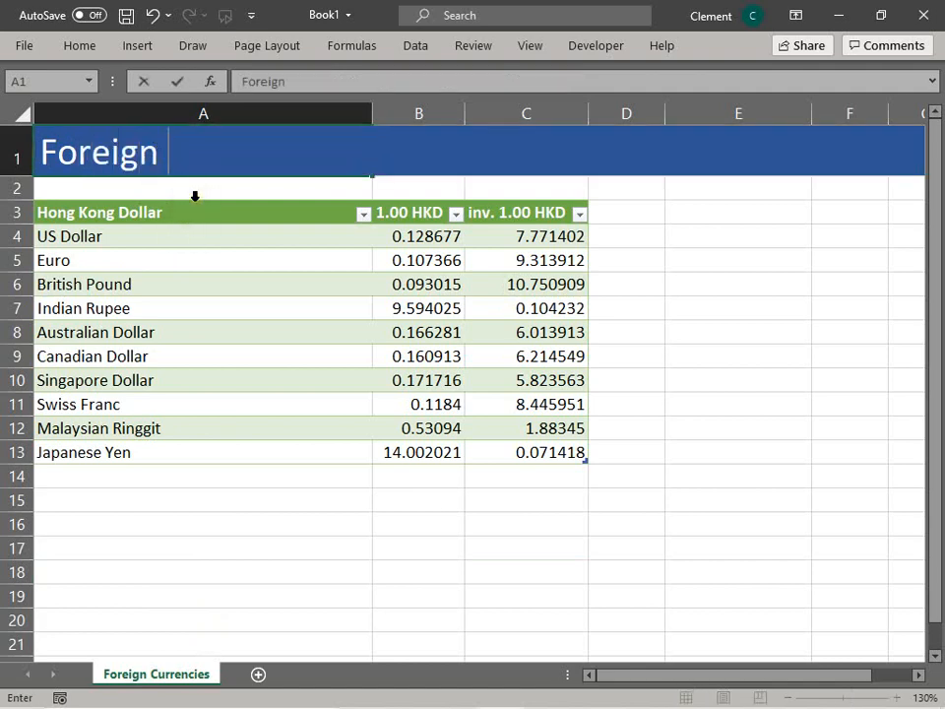
type(" Currencies")
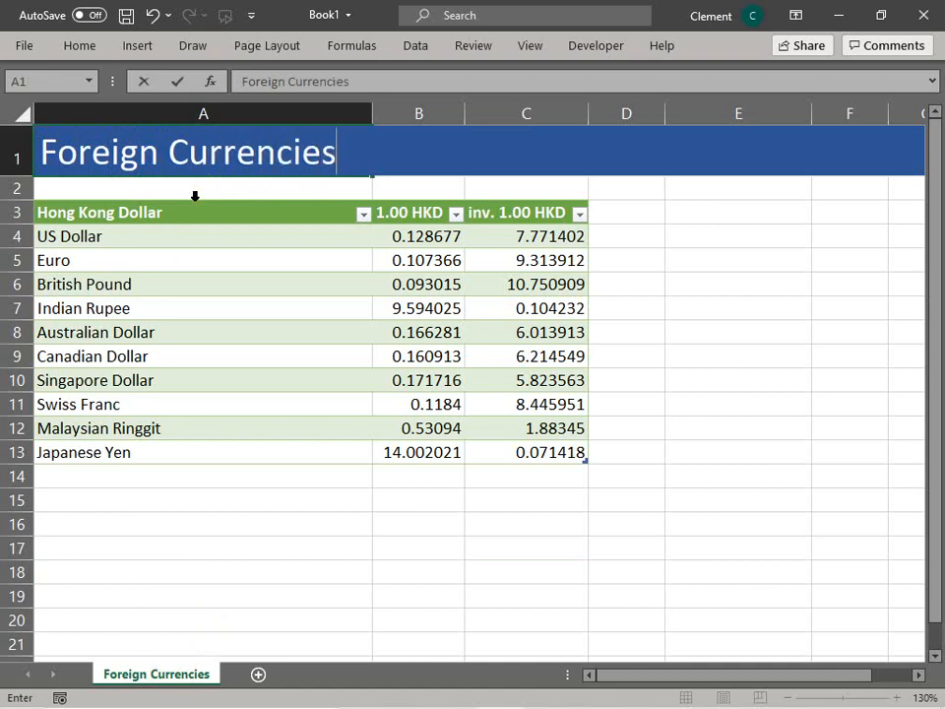
key("Return")
Step: Rename the worksheet to Currencies
left_click(237, 494)
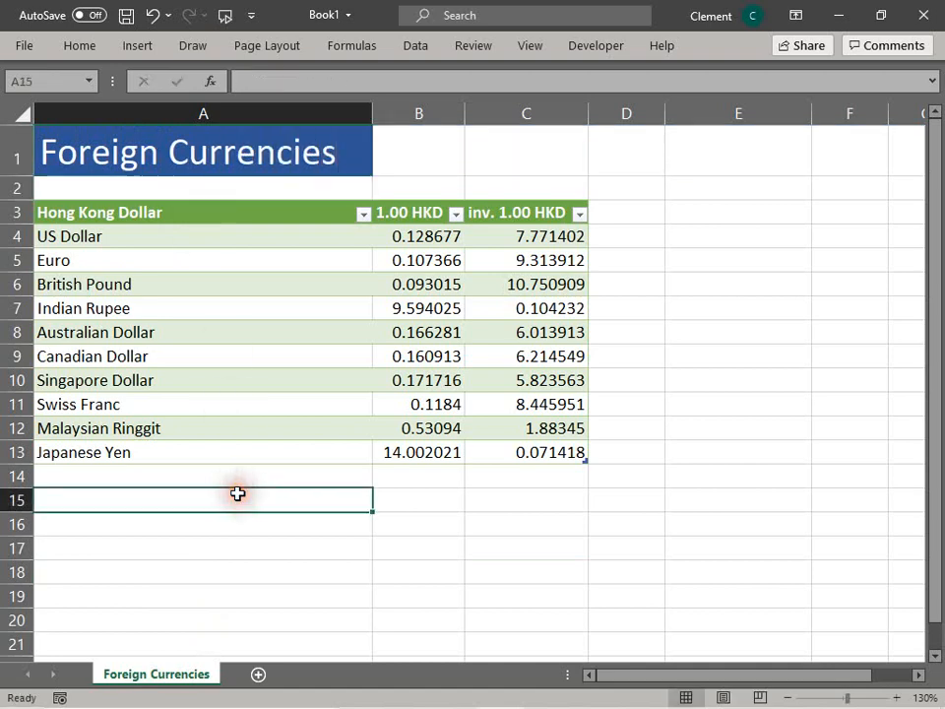
right_click(172, 681)
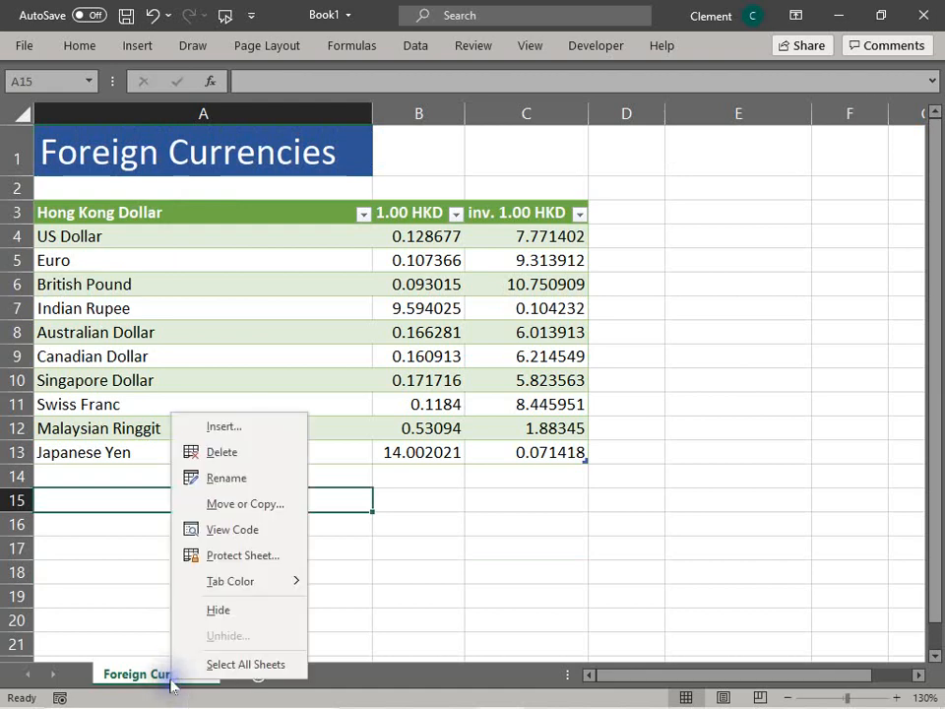
left_click(226, 477)
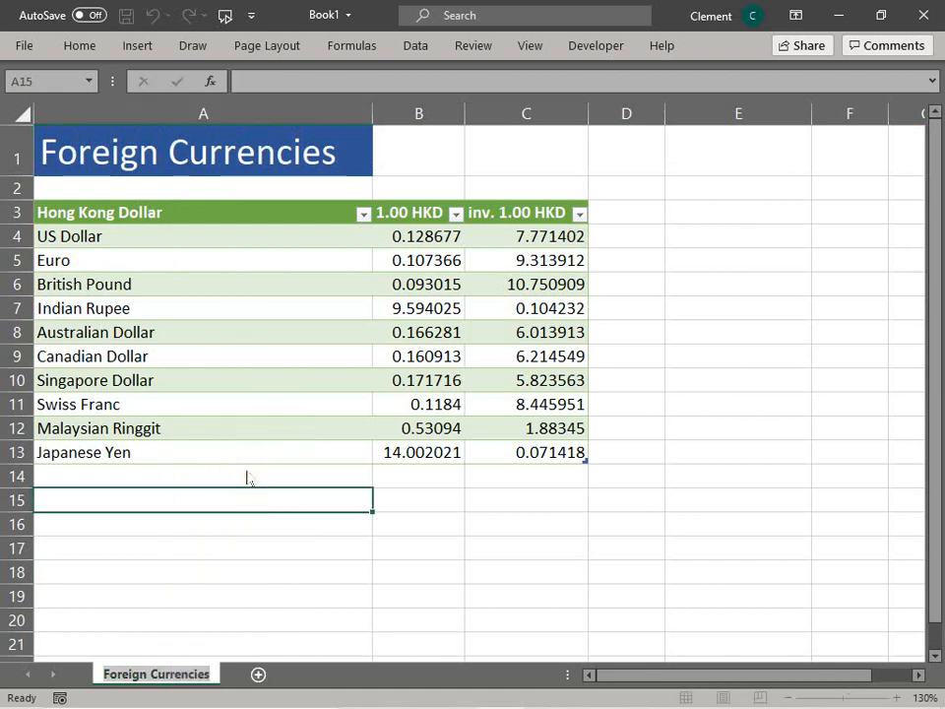
type("curren")
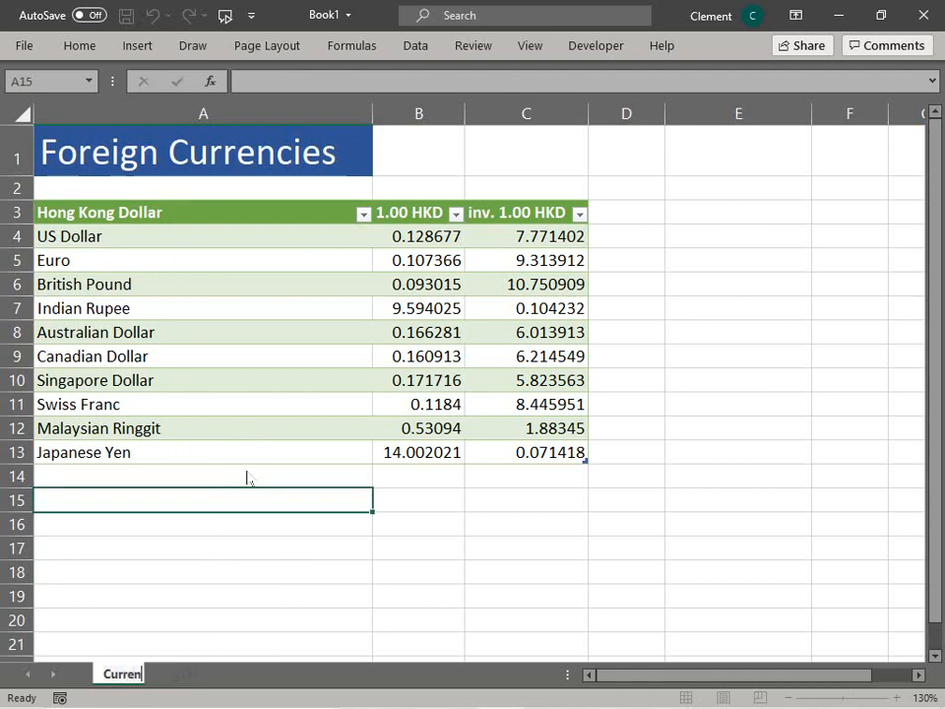
type("cies")
key("Return")
Step: Rename the worksheet to Exchange Rates
left_click(261, 366)
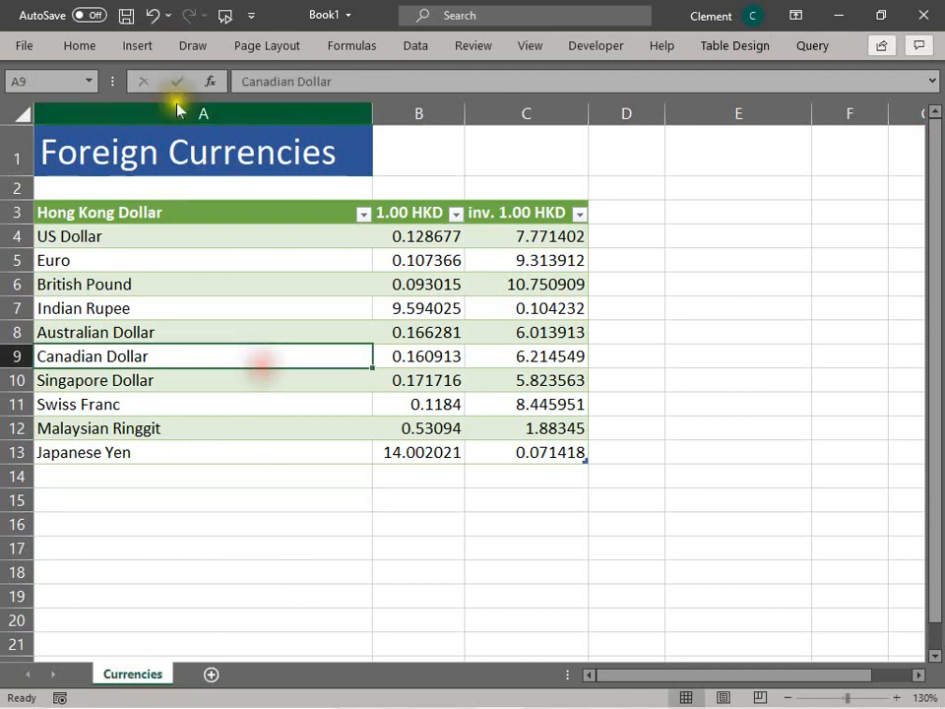
left_click(179, 150)
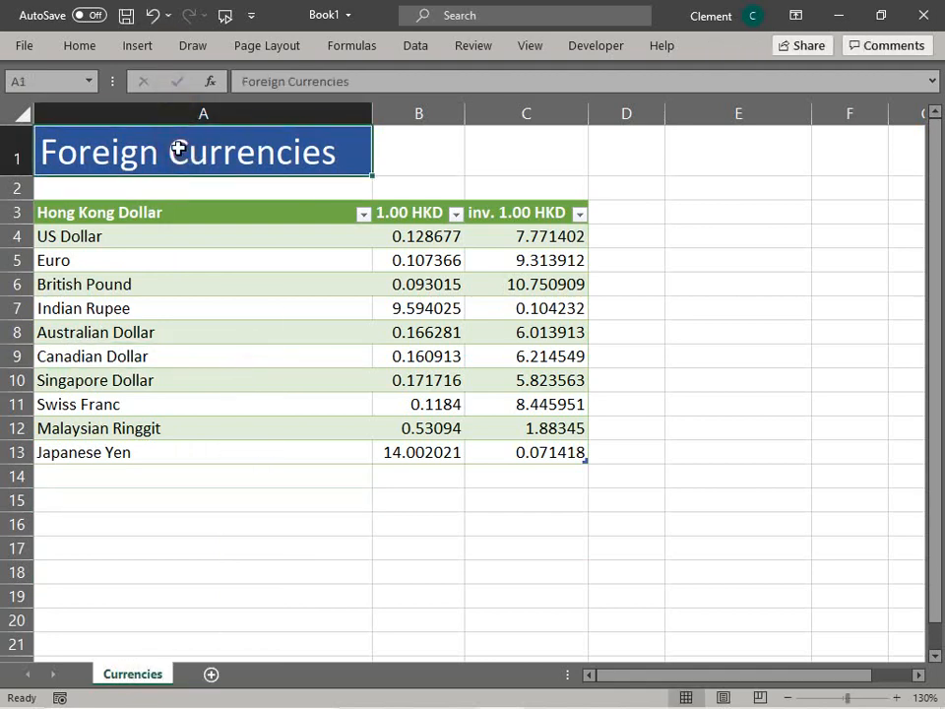
right_click(132, 674)
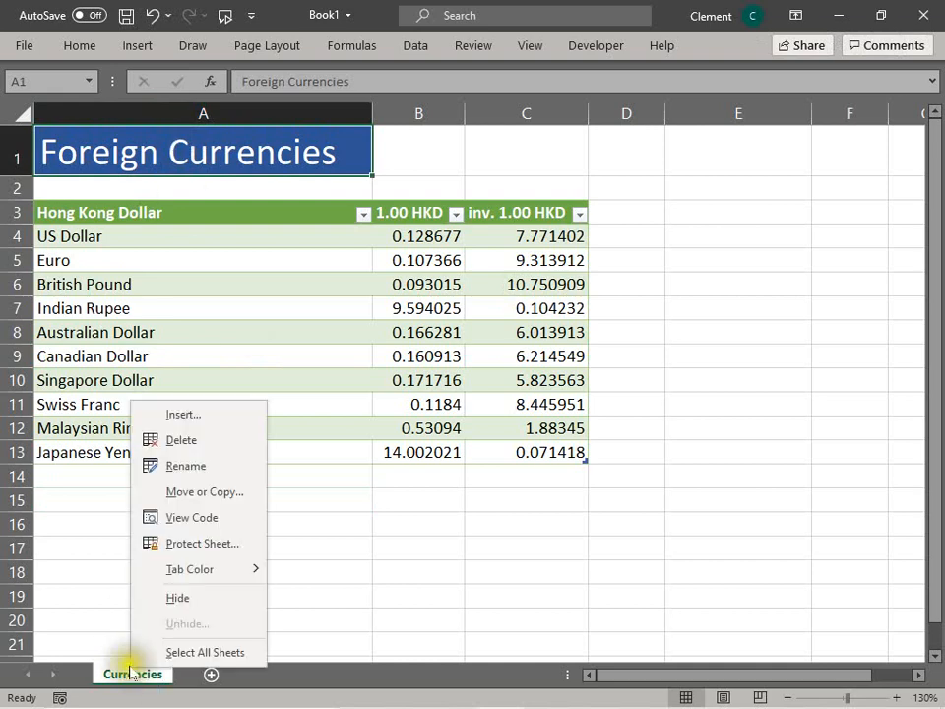
left_click(209, 469)
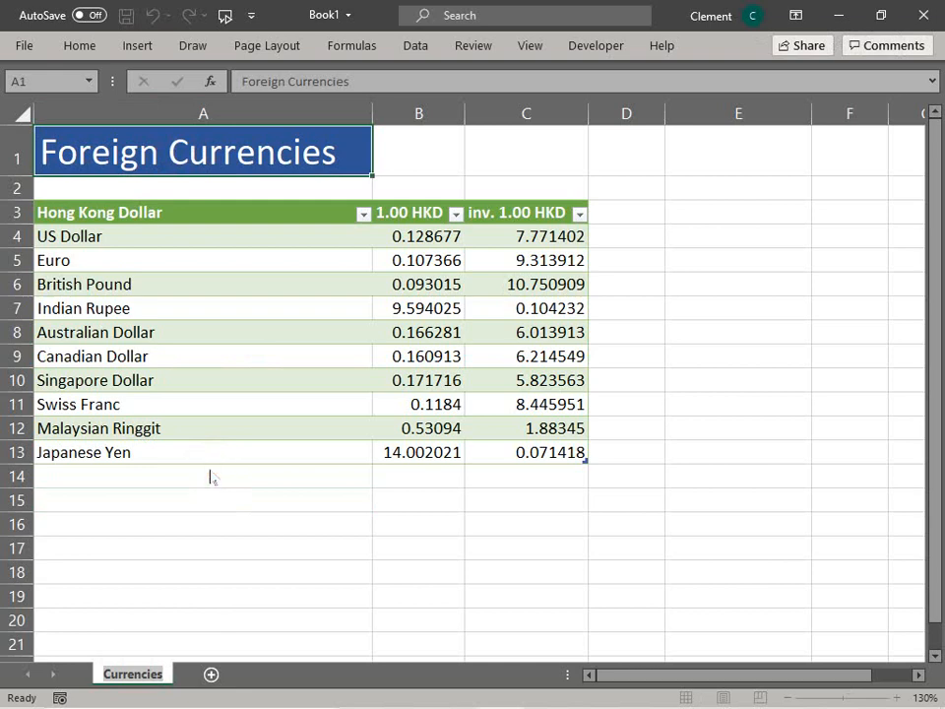
type("E")
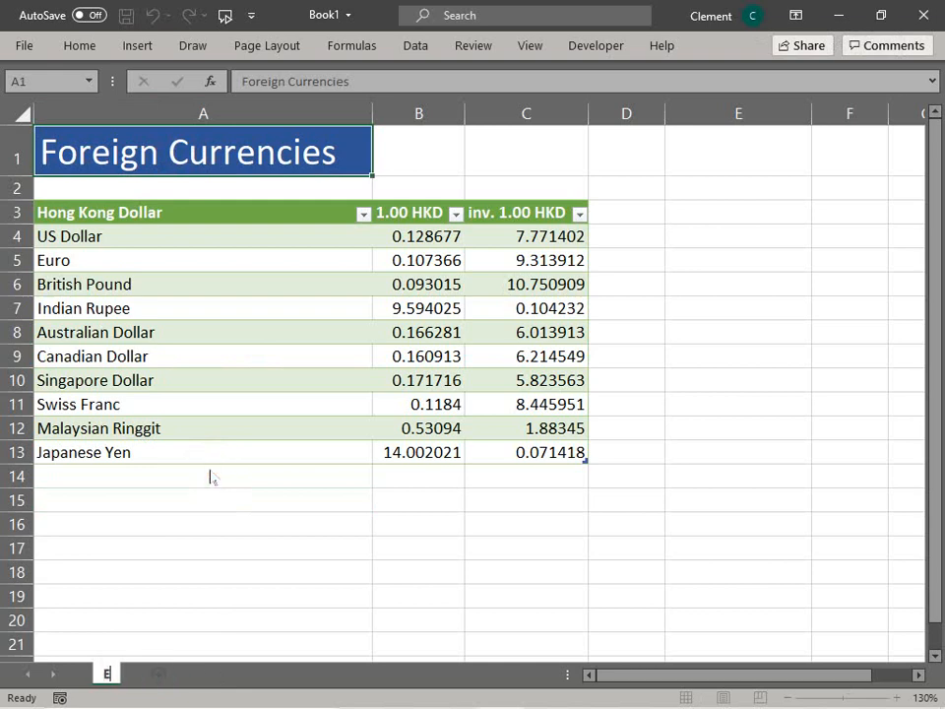
type("xchange Rates")
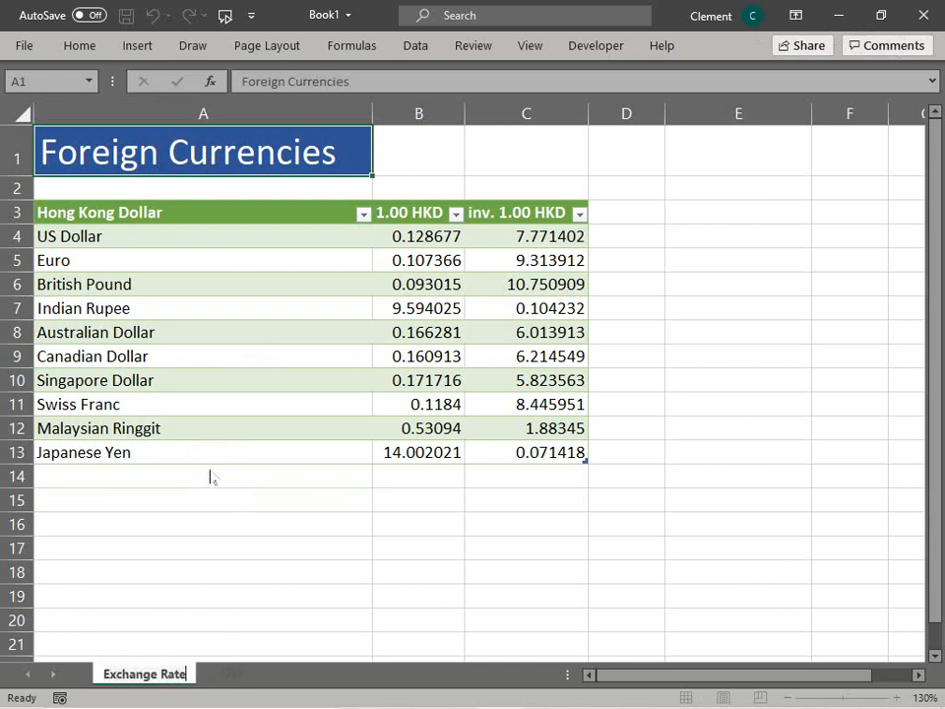
key("Return")
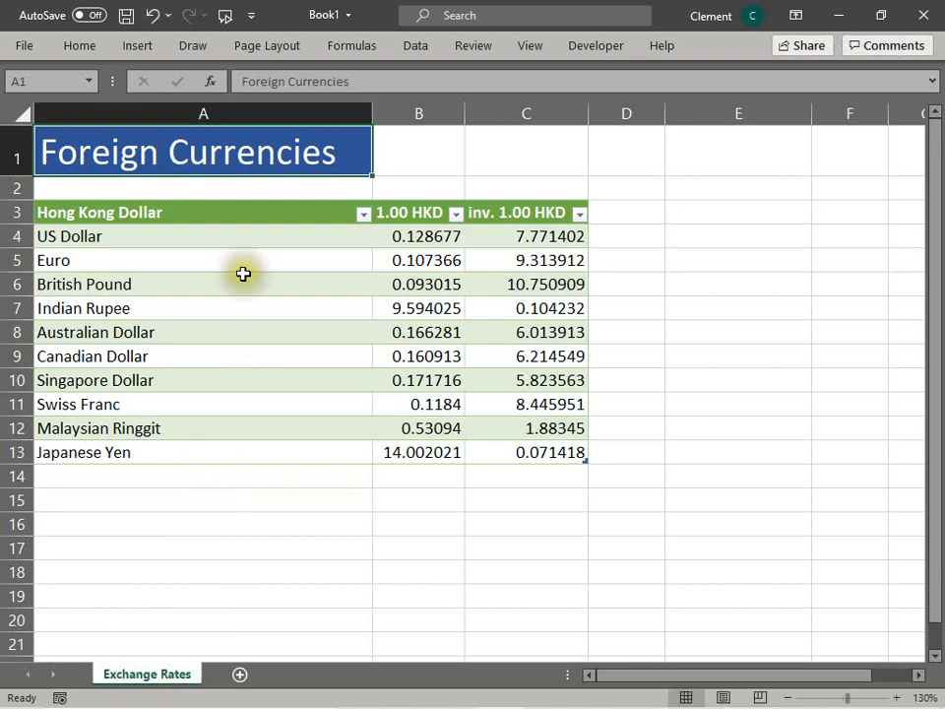
Step: Replace A1's title with the formula =MID(CELL("filename"), FIND("]", CELL("filename")) + 1, 255) to show the sheet name
left_click(173, 153)
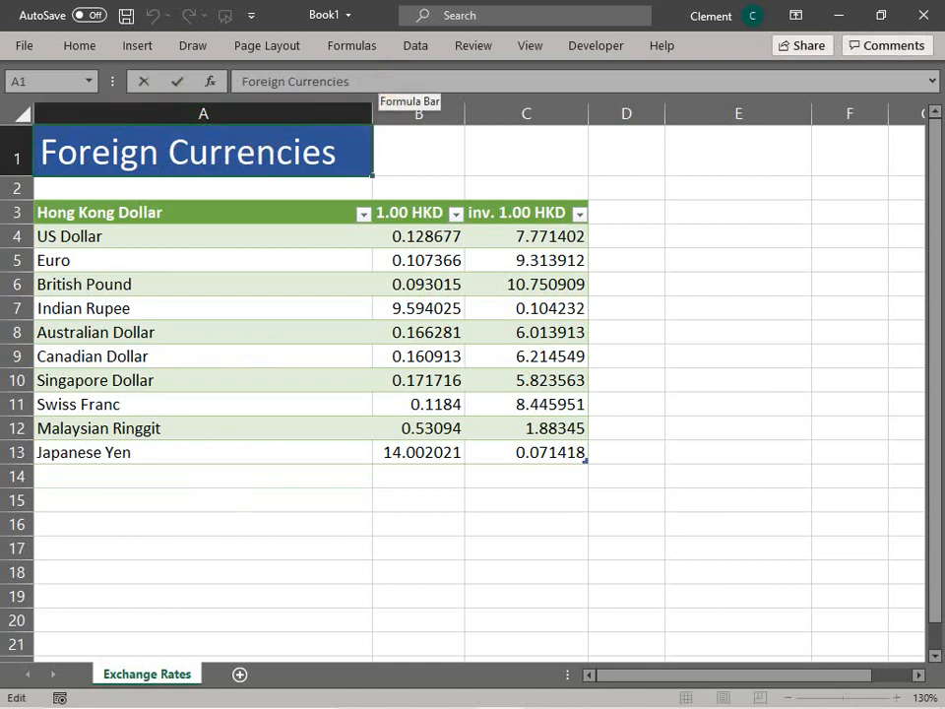
left_click(388, 83)
key("BackSpace")
key("BackSpace")
key("BackSpace")
key("BackSpace")
key("BackSpace")
key("BackSpace")
key("BackSpace")
key("BackSpace")
key("BackSpace")
key("BackSpace")
key("BackSpace")
key("BackSpace")
key("BackSpace")
key("BackSpace")
key("BackSpace")
key("BackSpace")
key("BackSpace")
key("BackSpace")
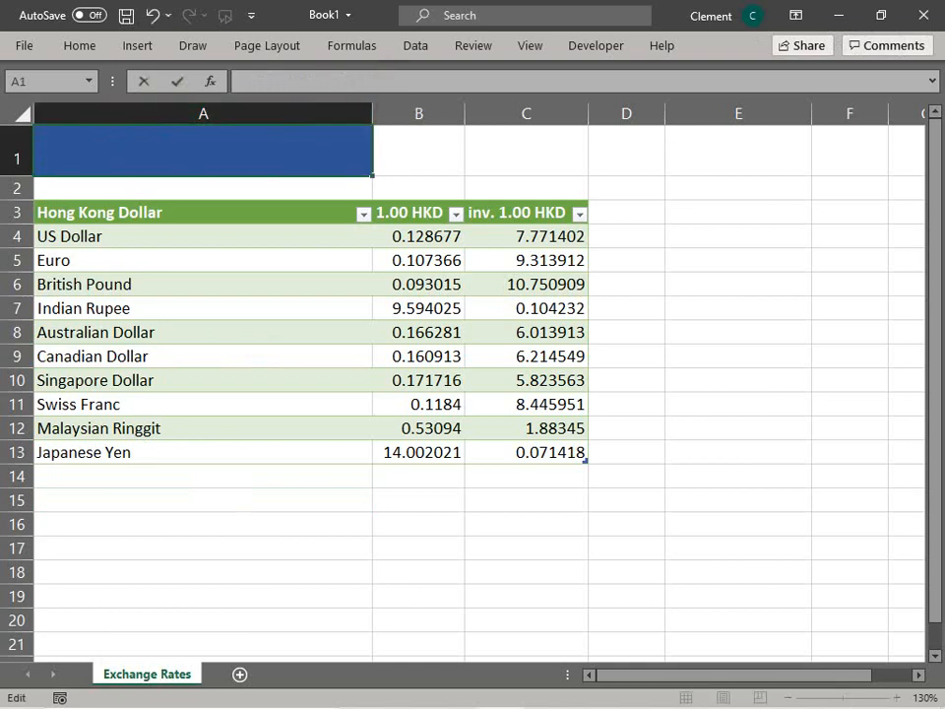
type("=x")
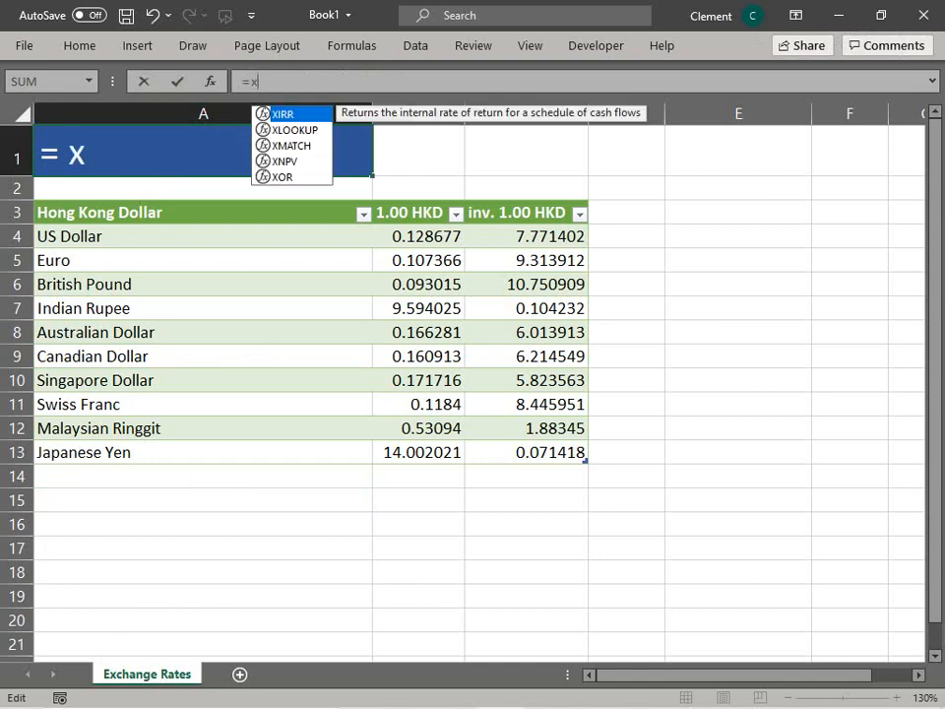
type("_")
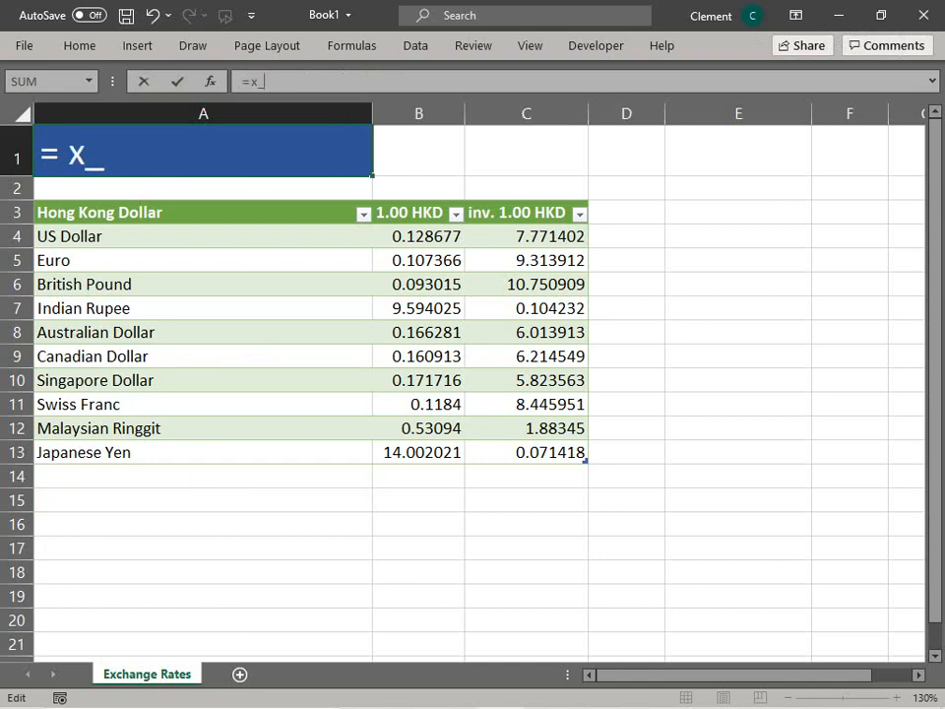
type("sname")
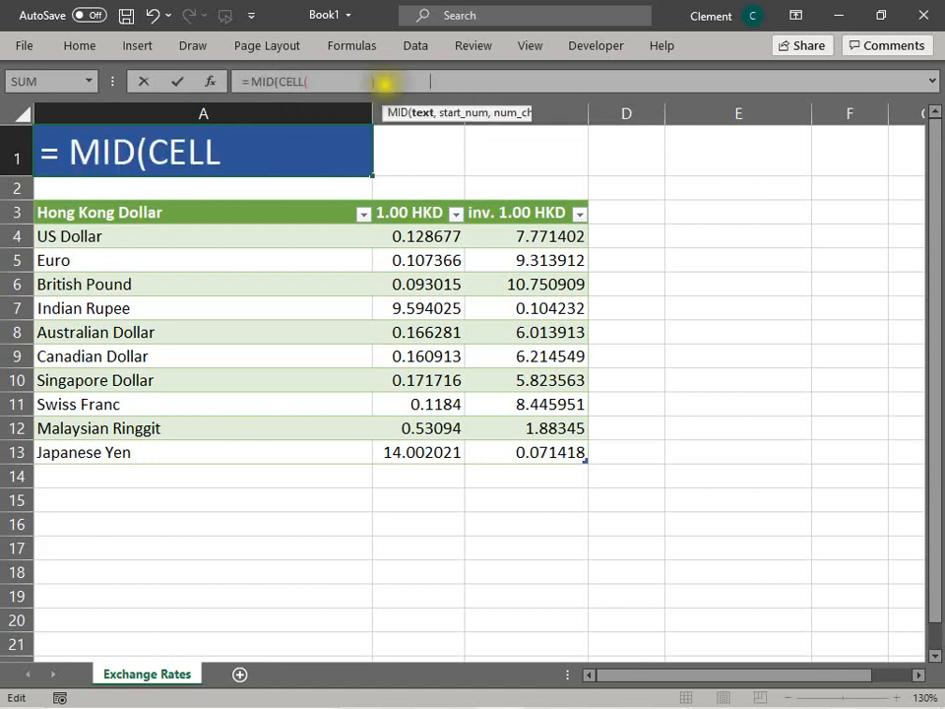
left_click(176, 81)
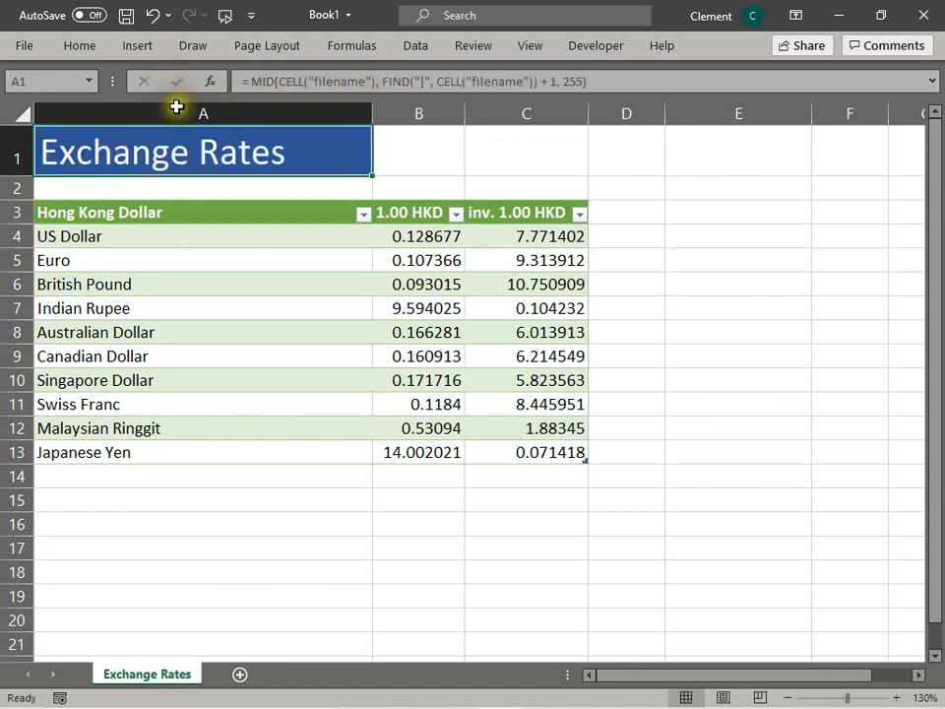
Step: Rename the worksheet back to Currencies
left_click(293, 502)
left_click(205, 148)
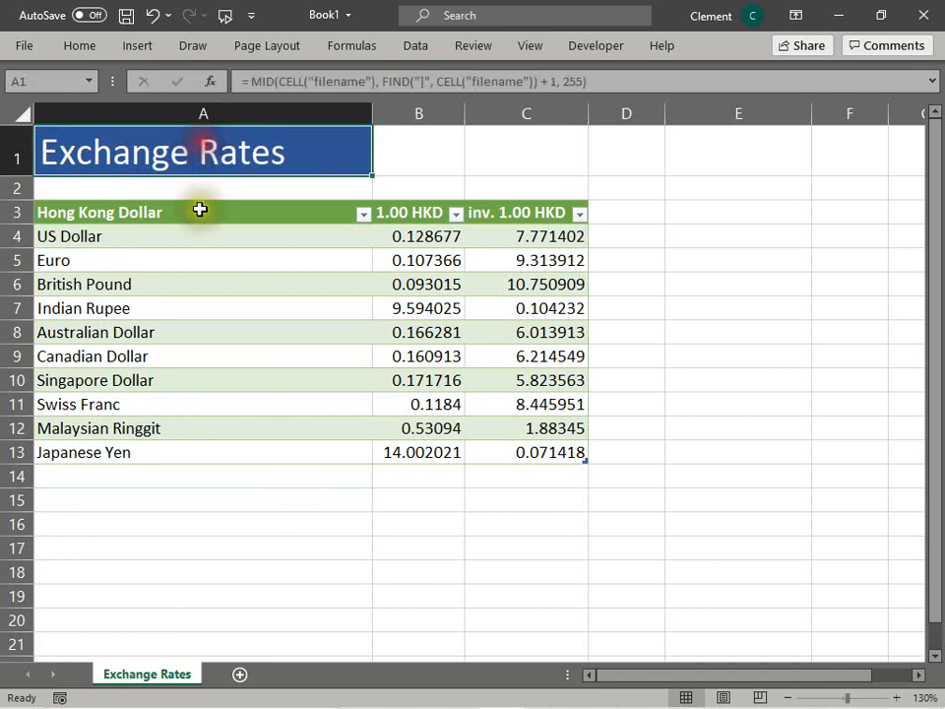
right_click(138, 669)
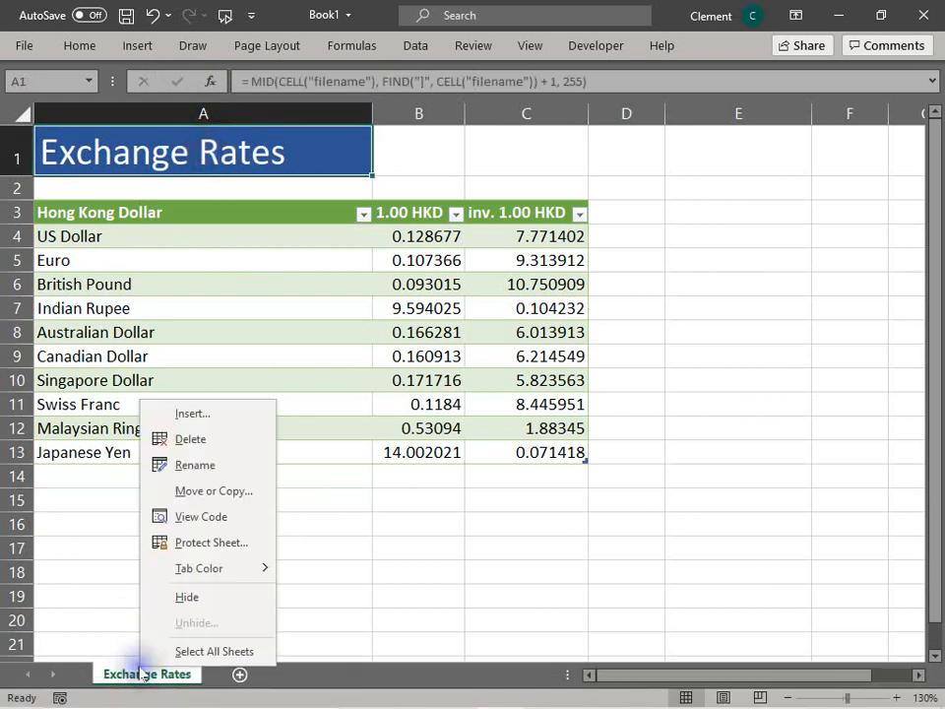
left_click(202, 467)
type("Currencies")
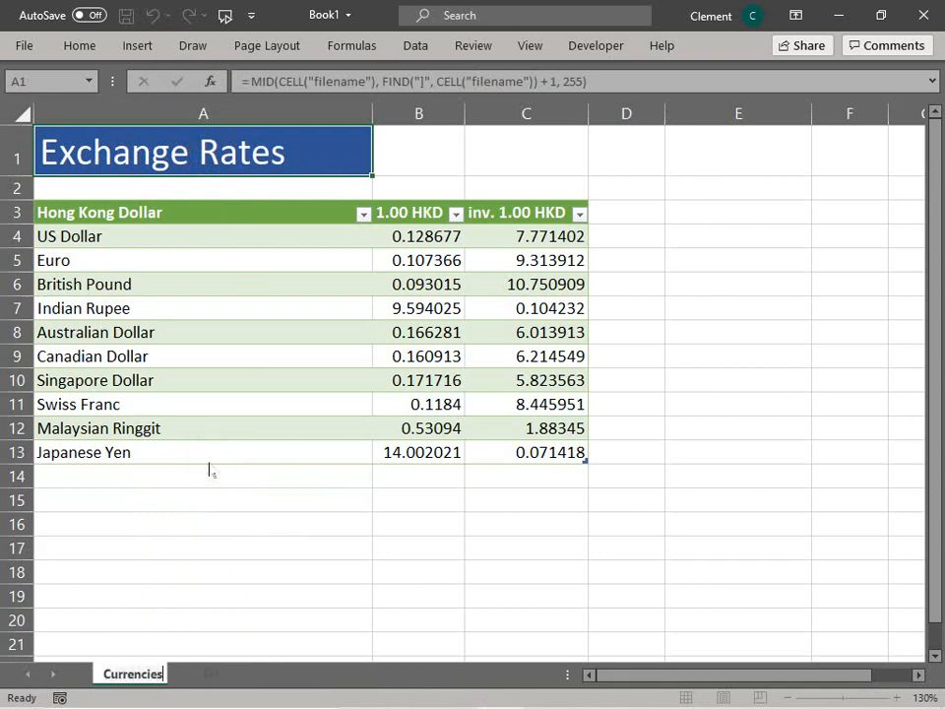
key("Return")
Step: Rename the worksheet to Foreign Currencies
left_click(194, 155)
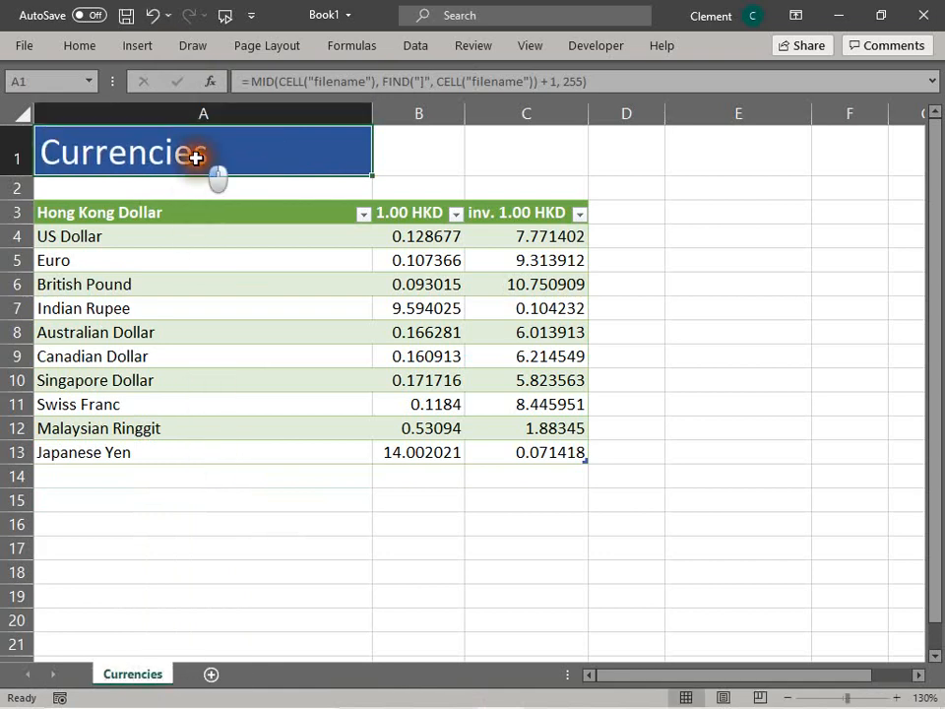
right_click(155, 678)
left_click(233, 473)
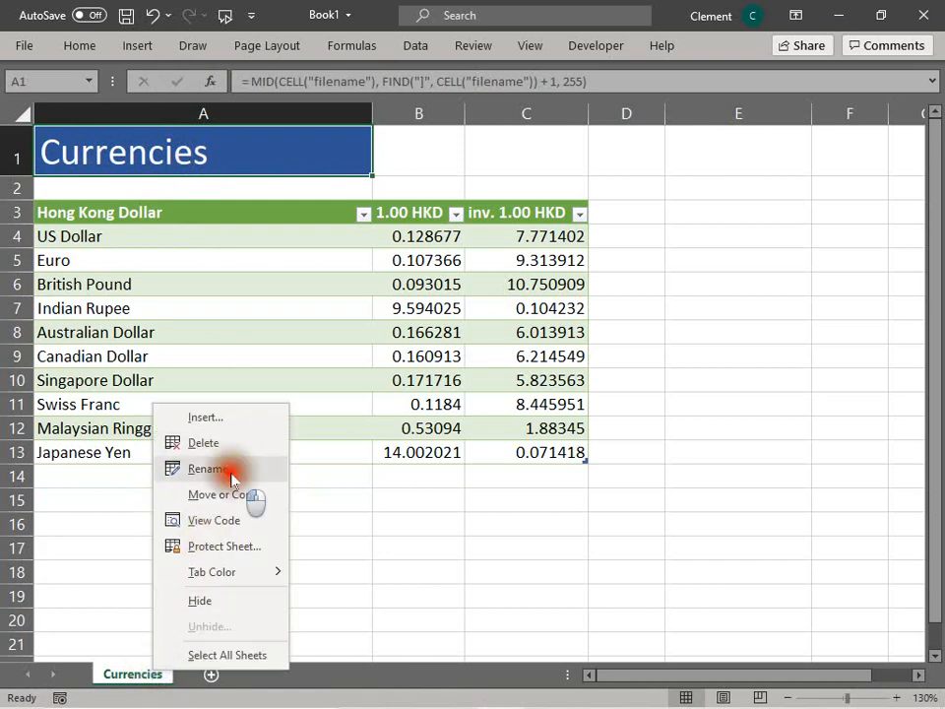
type("Foreig")
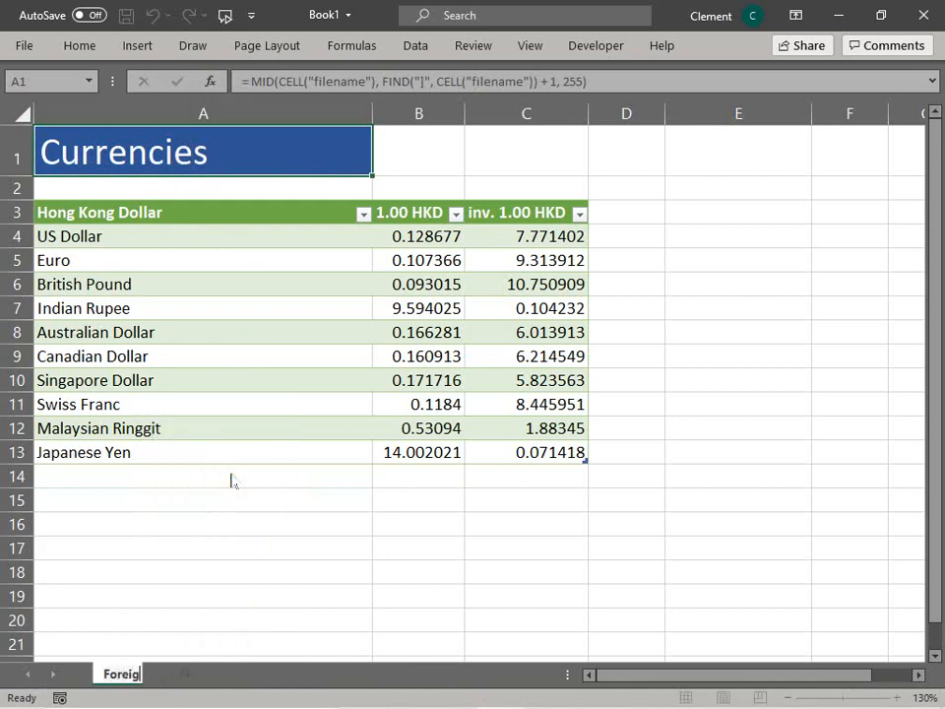
type("n Currencies")
key("Return")
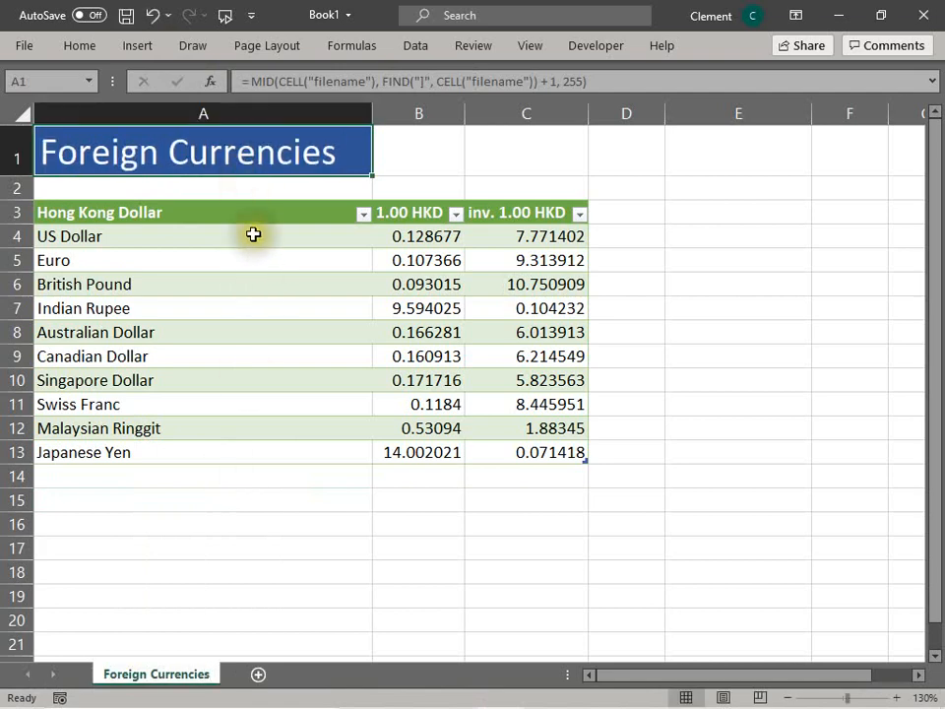
Step: Open A1's formula and highlight its CELL("filename") part without changing it
double_click(239, 152)
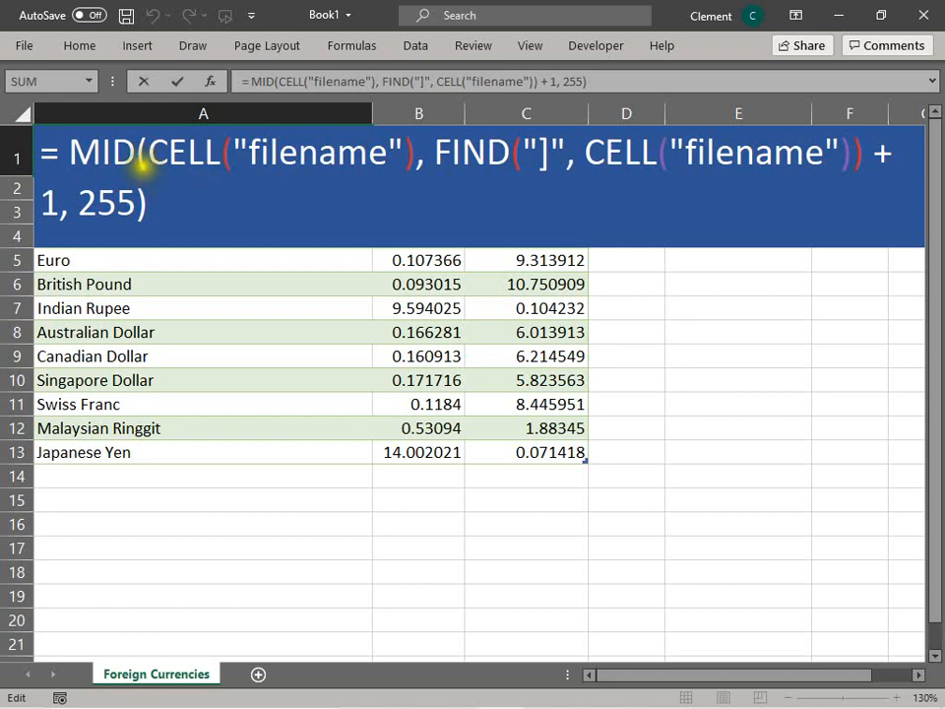
left_click_drag(146, 155, 411, 153)
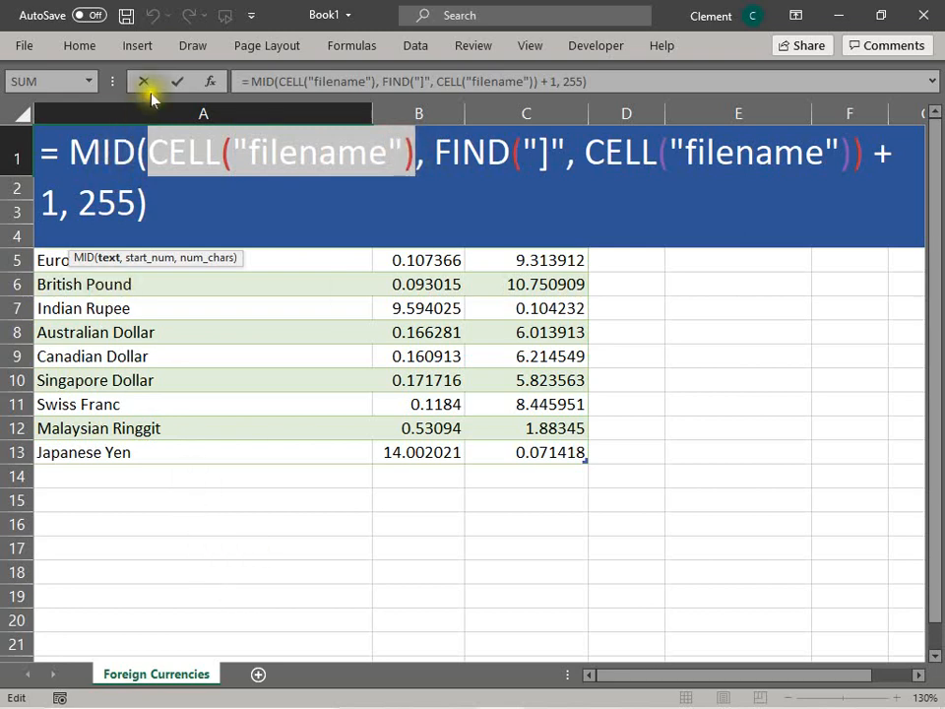
left_click(176, 82)
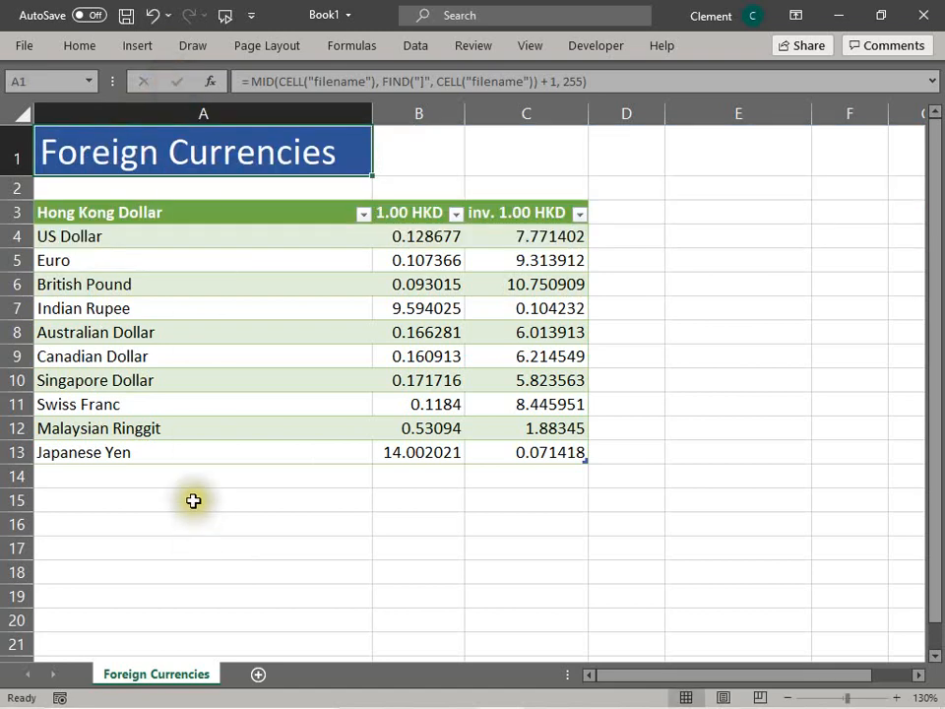
Step: Enter =CELL("filename") in cell A15 to show the full file path and sheet name
left_click(193, 501)
type("=")
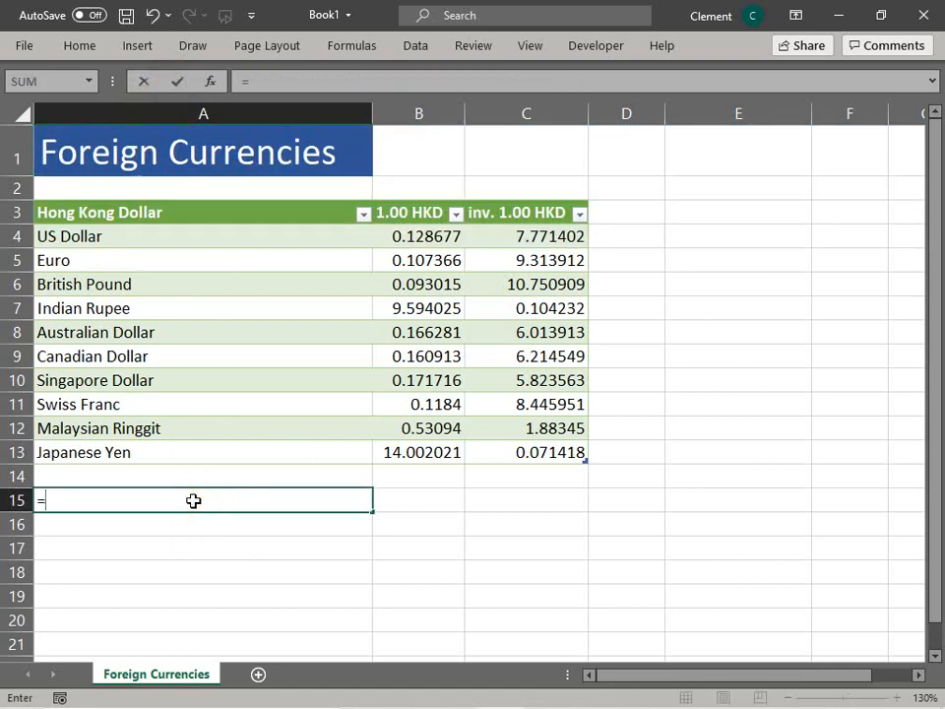
type("cell(\"fi")
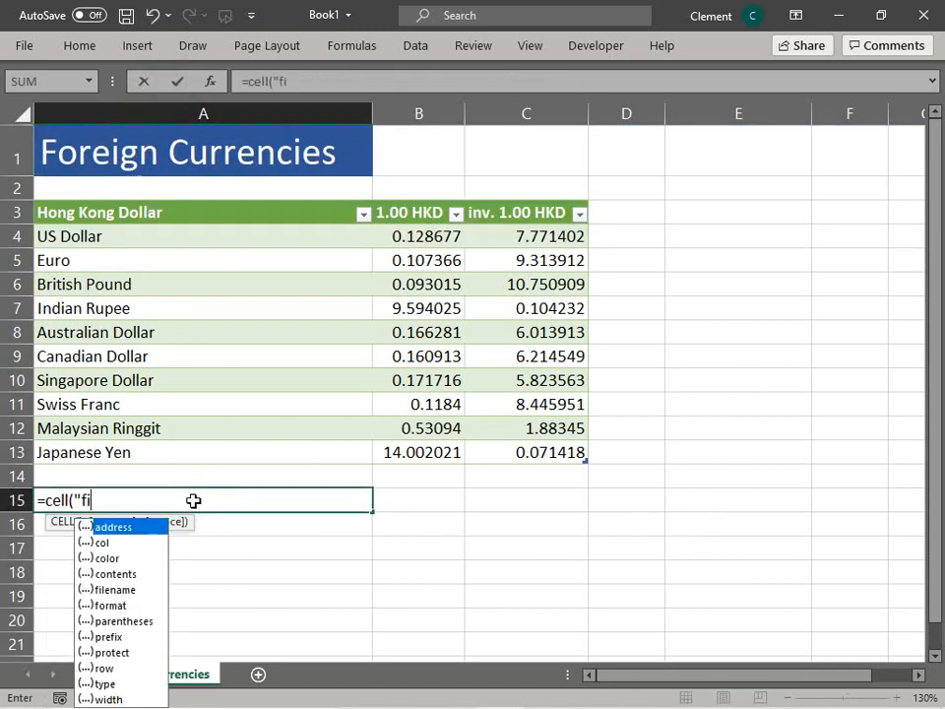
type("lename")
key("Return")
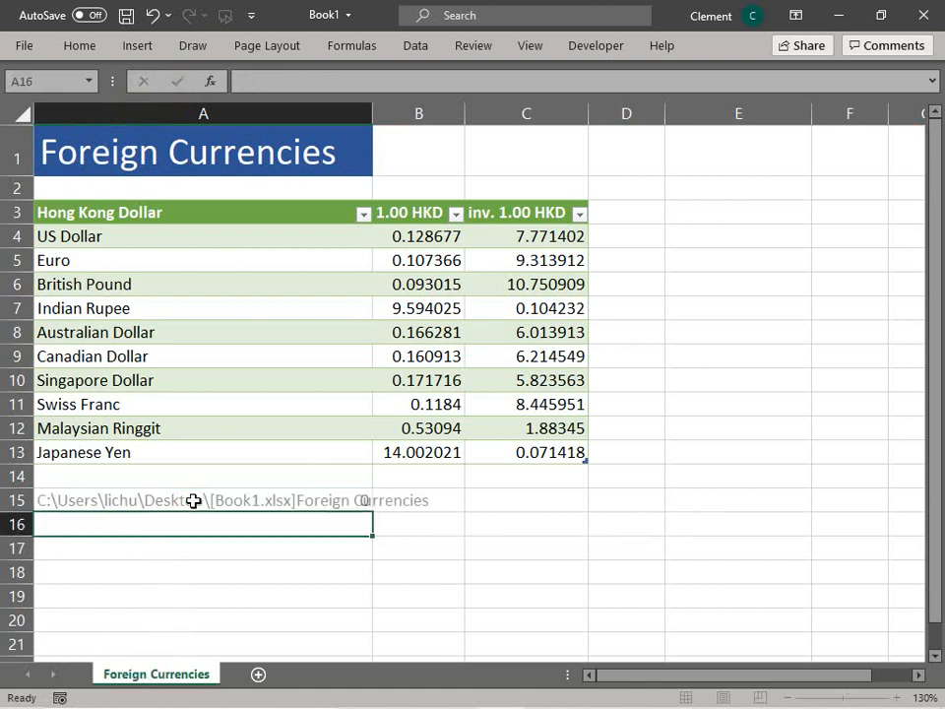
left_click(215, 582)
left_click(134, 498)
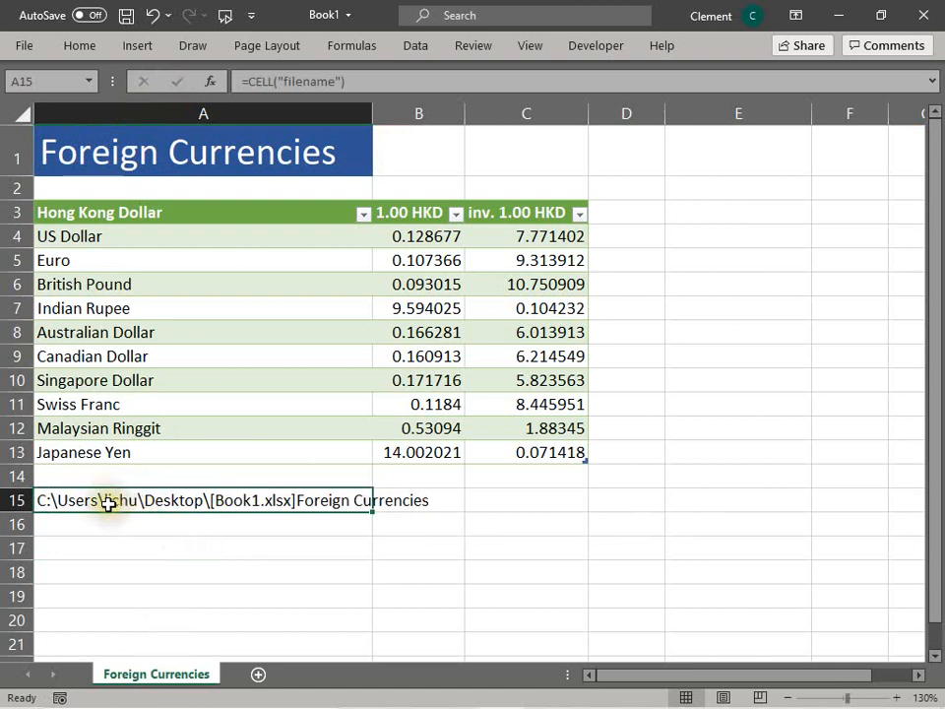
left_click(323, 504)
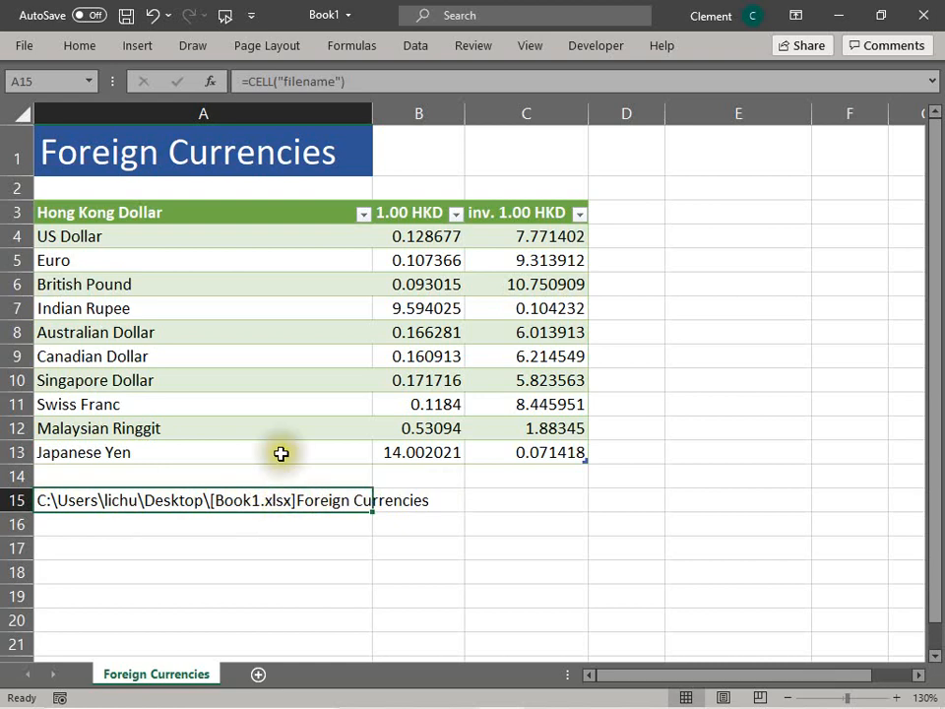
Step: Open A1's title formula and examine its MID and FIND arguments without changing anything
left_click(226, 163)
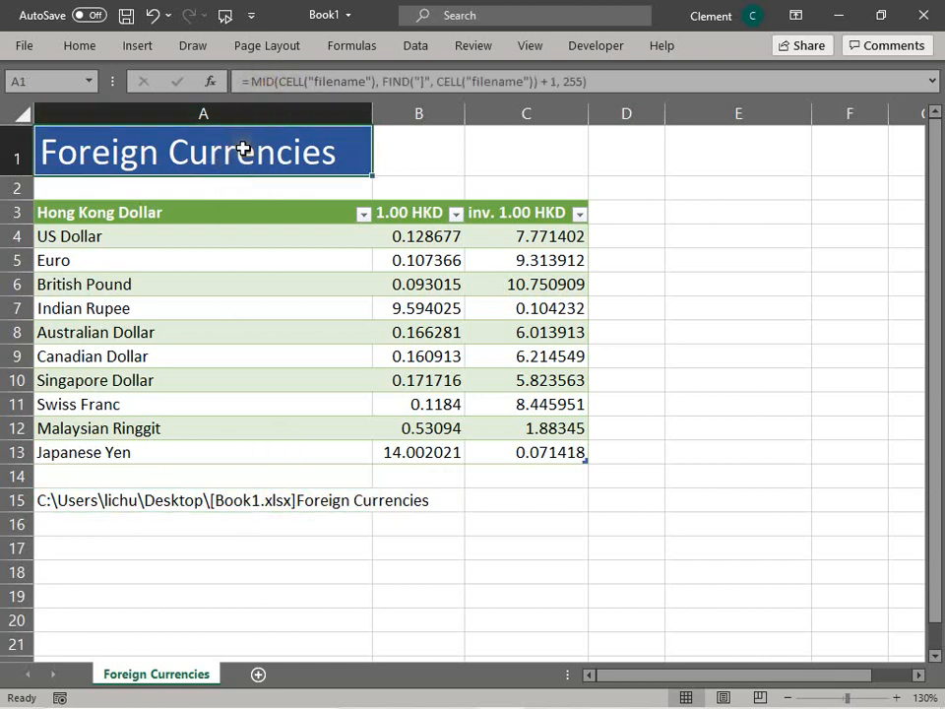
double_click(243, 148)
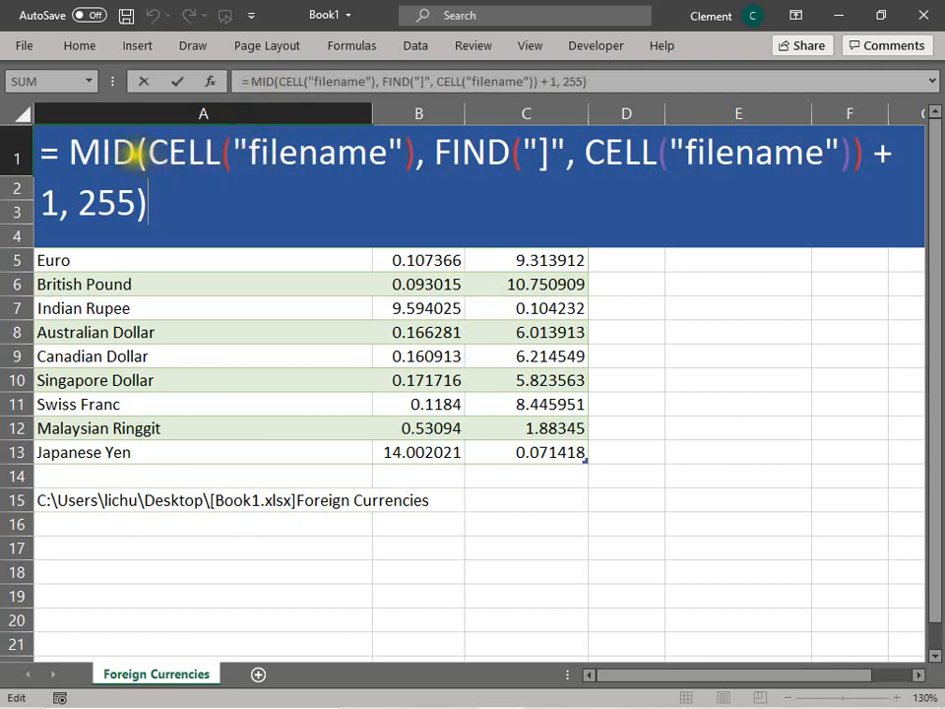
left_click(139, 152)
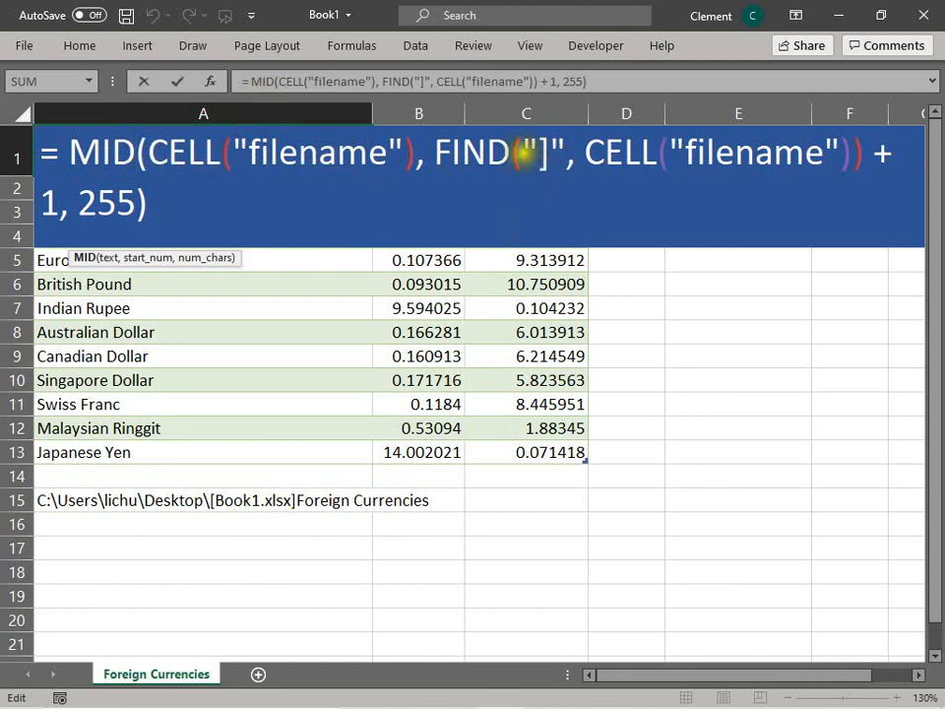
left_click(545, 153)
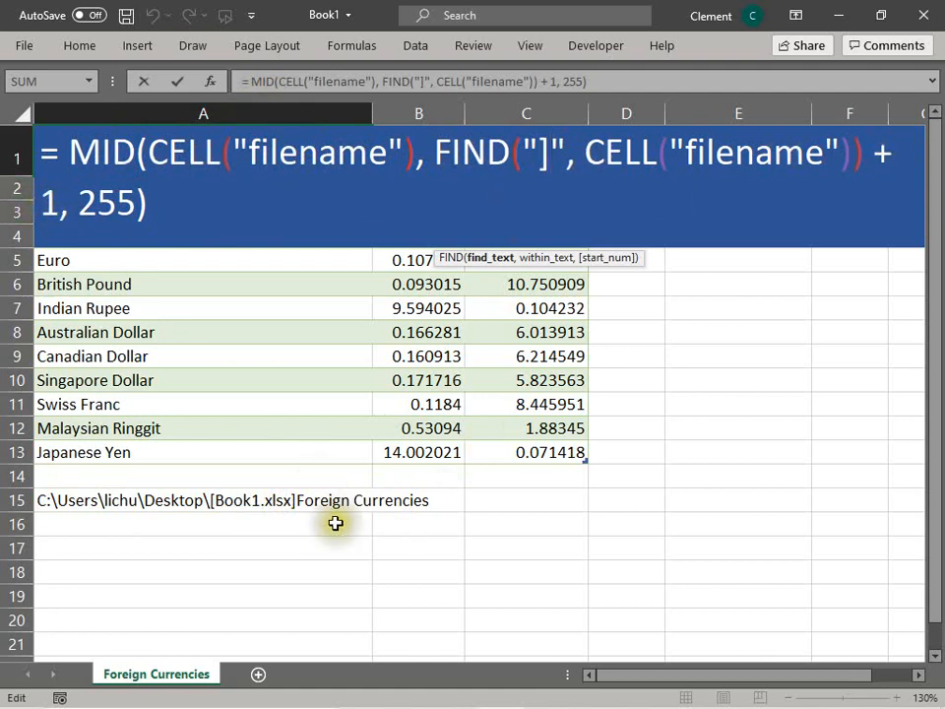
left_click(296, 513)
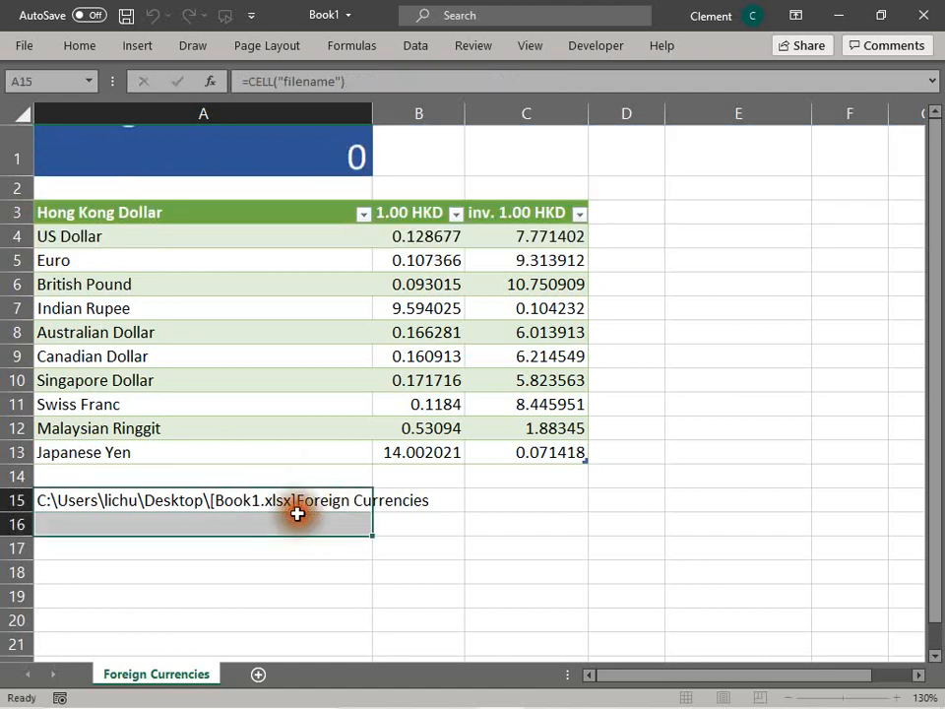
left_click(297, 506)
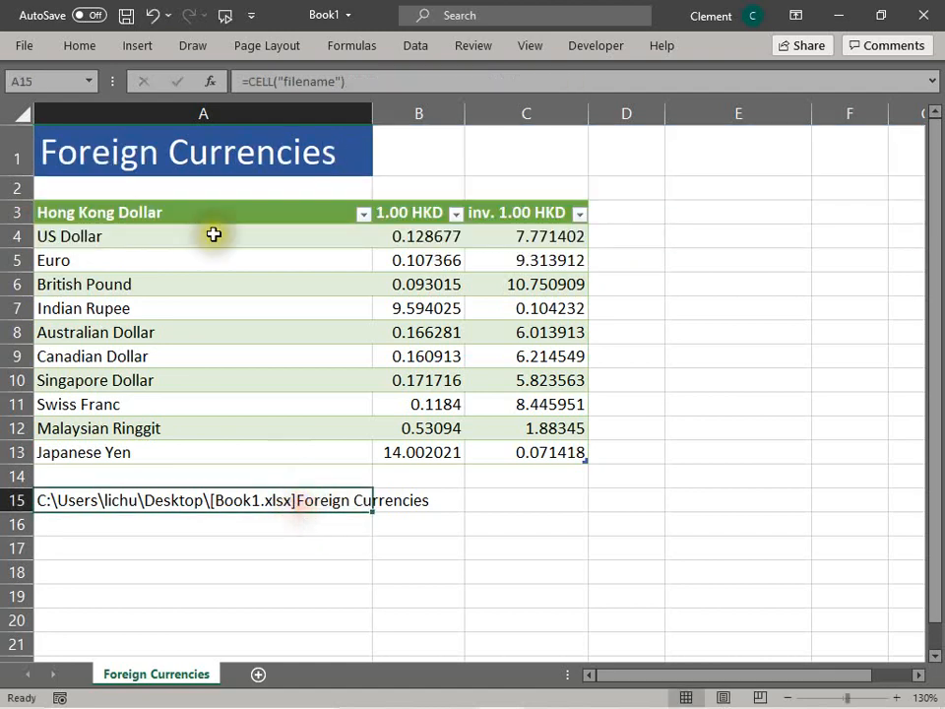
Step: Reopen A1's formula, select its entire text, and leave the cell unchanged
left_click(203, 155)
double_click(200, 152)
left_click(194, 203)
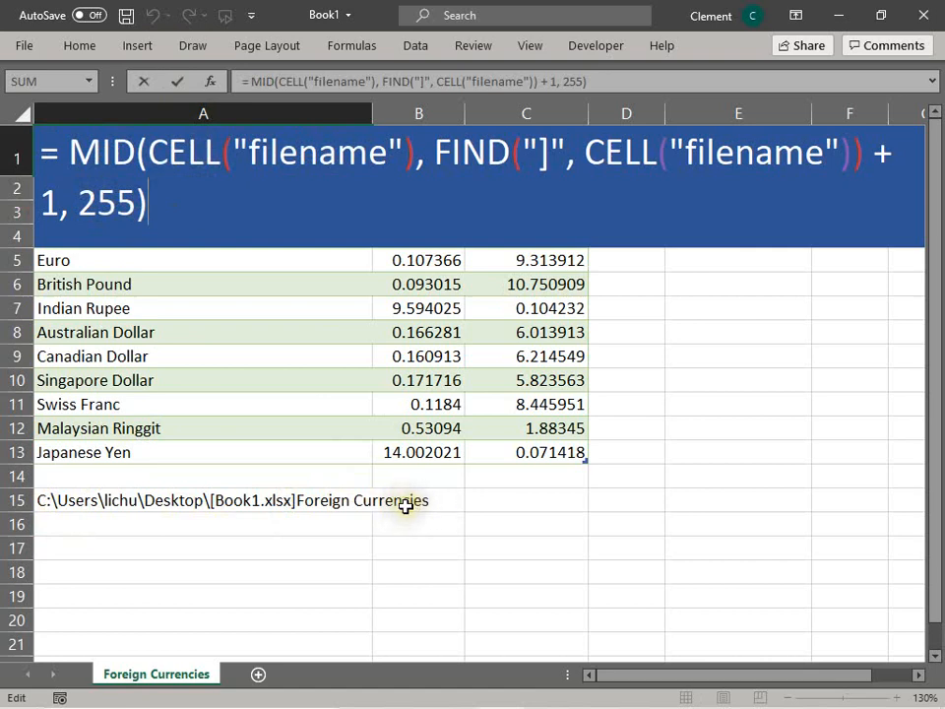
left_click(177, 81)
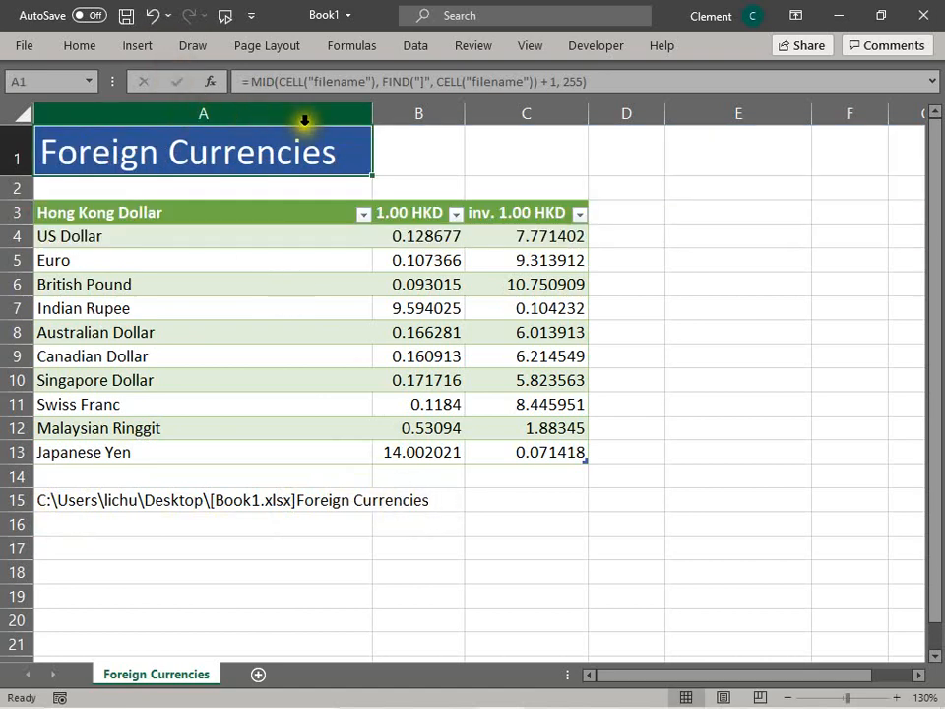
left_click(429, 153)
left_click(315, 152)
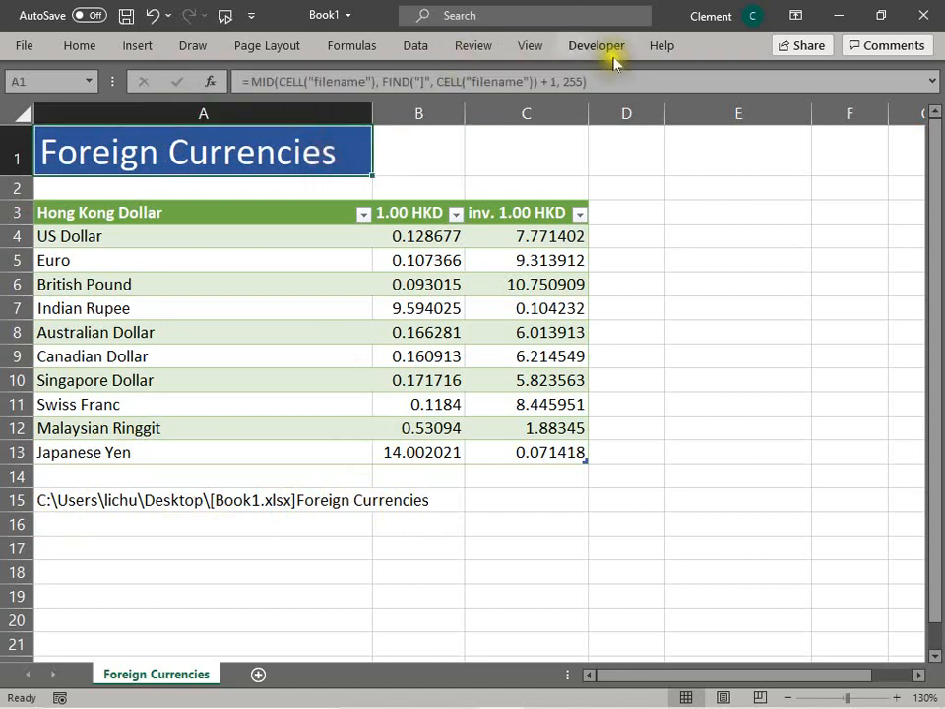
key("F2")
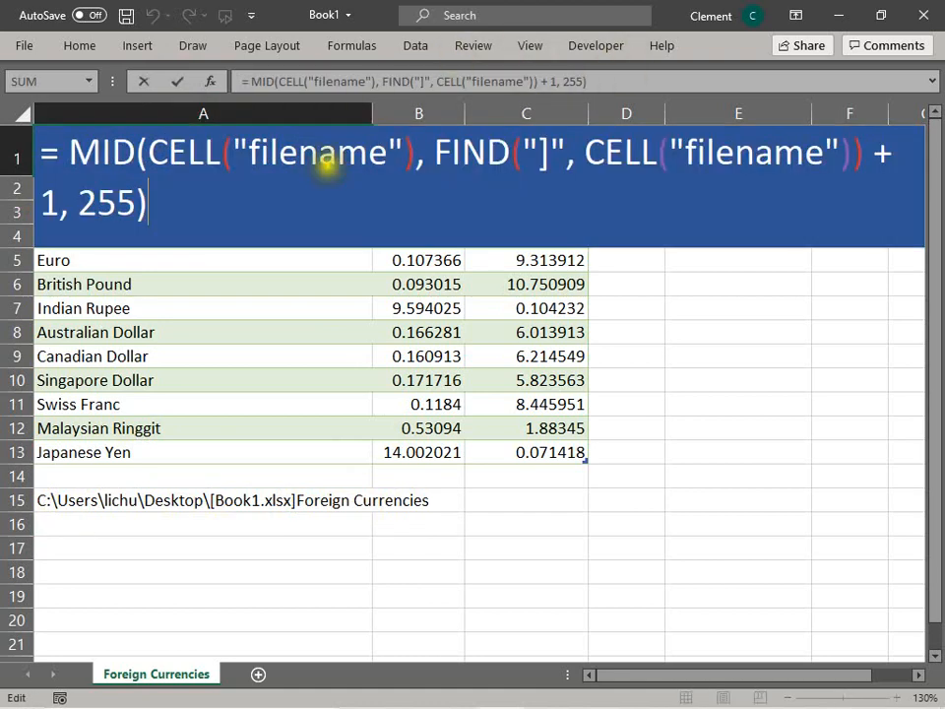
left_click_drag(44, 149, 158, 226)
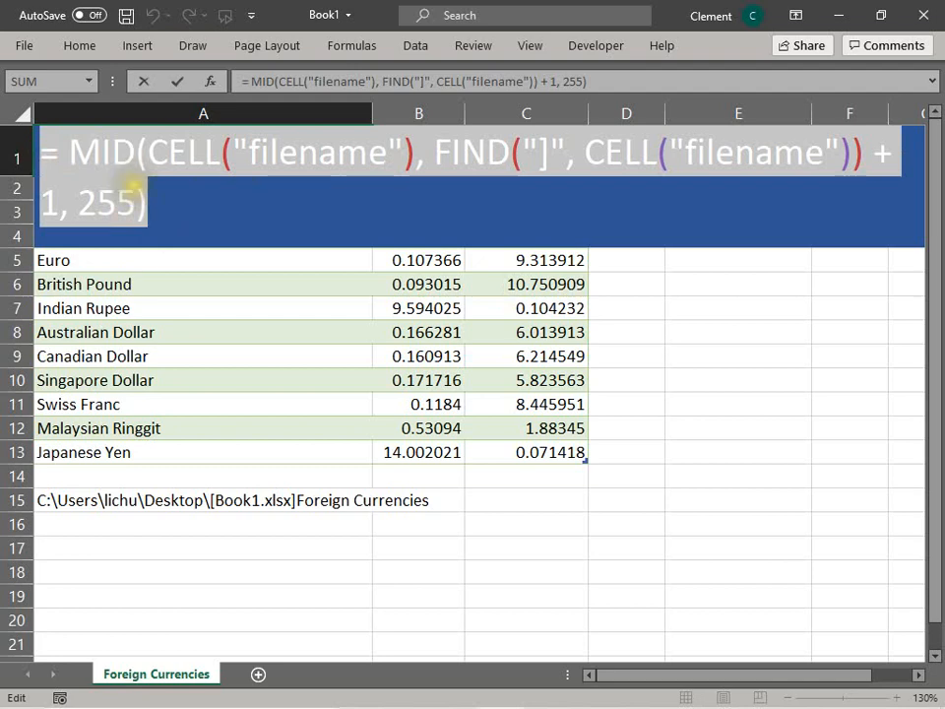
key("Escape")
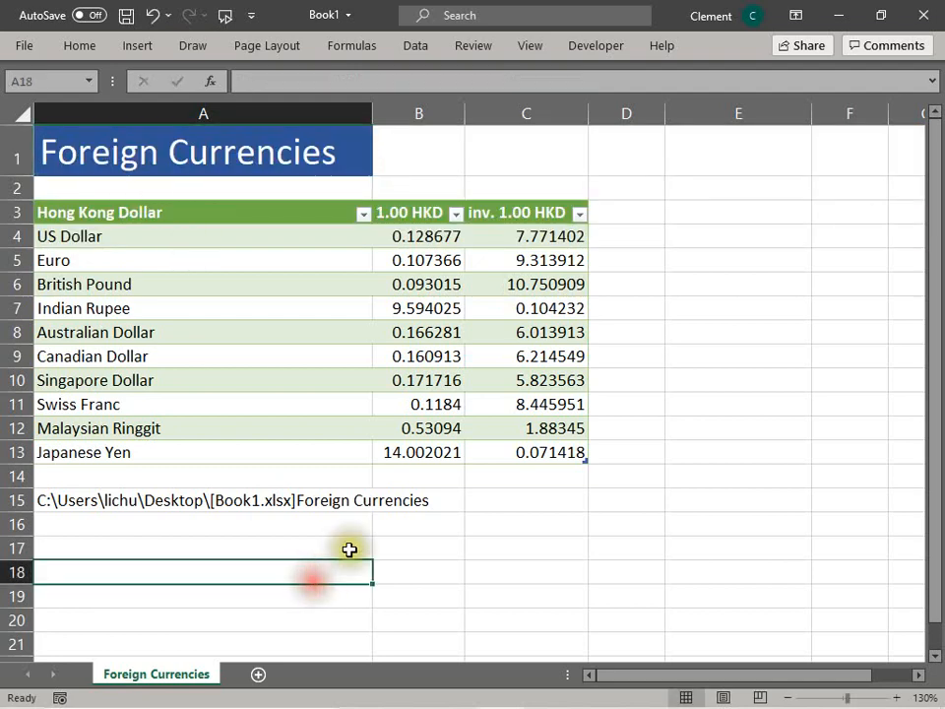
Step: Add a new worksheet and enter =MID(CELL("filename"), FIND("]", CELL("filename")) + 1, 255) in its cell A1
left_click(261, 676)
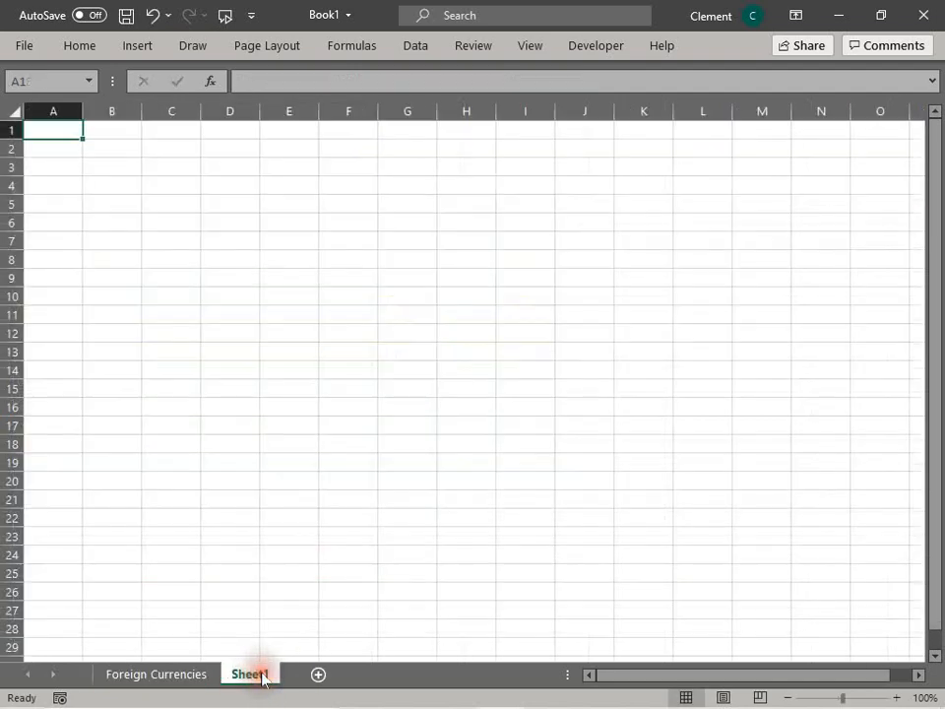
left_click(63, 135)
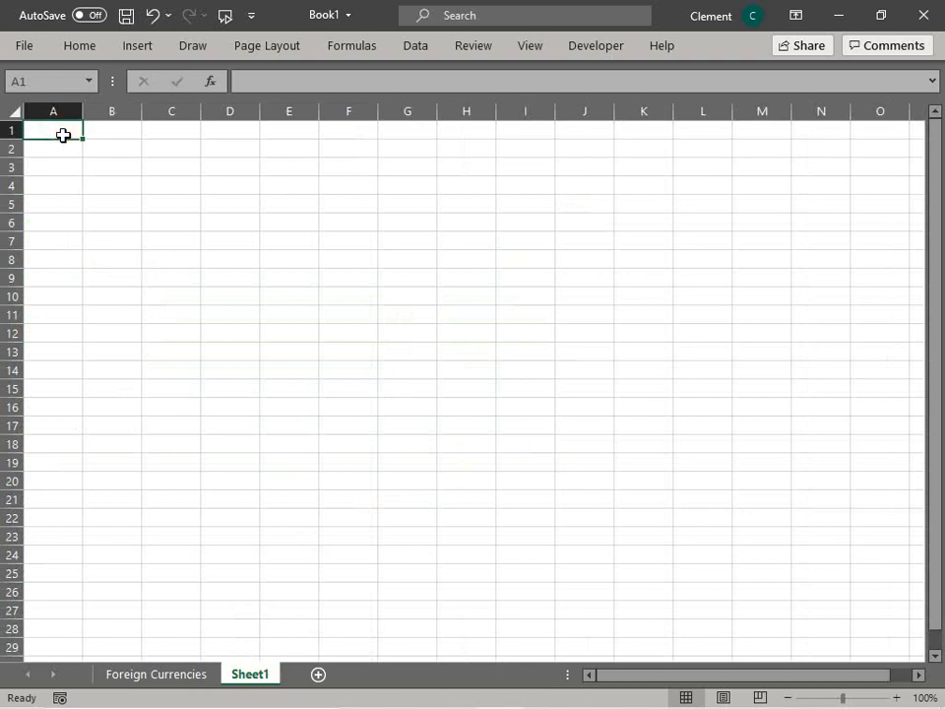
type("=")
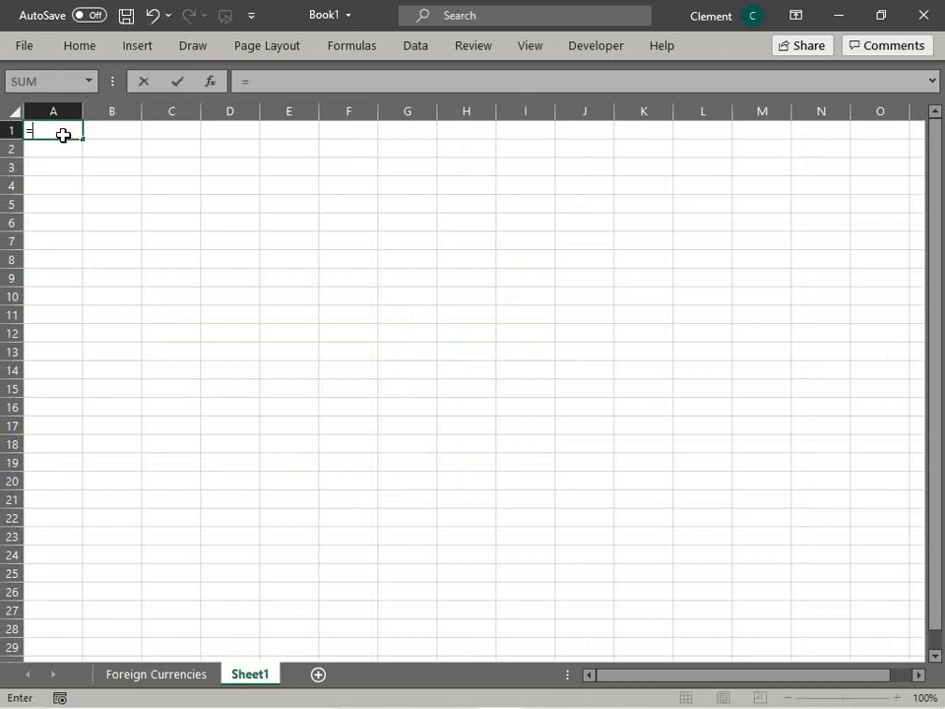
type(" x_sname")
key("BackSpace")
key("BackSpace")
key("BackSpace")
key("BackSpace")
key("BackSpace")
key("BackSpace")
key("BackSpace")
type("MID(CELL(\"filename\"), FIND(\"]\", CELL(\"filename\")) + 1, 255)")
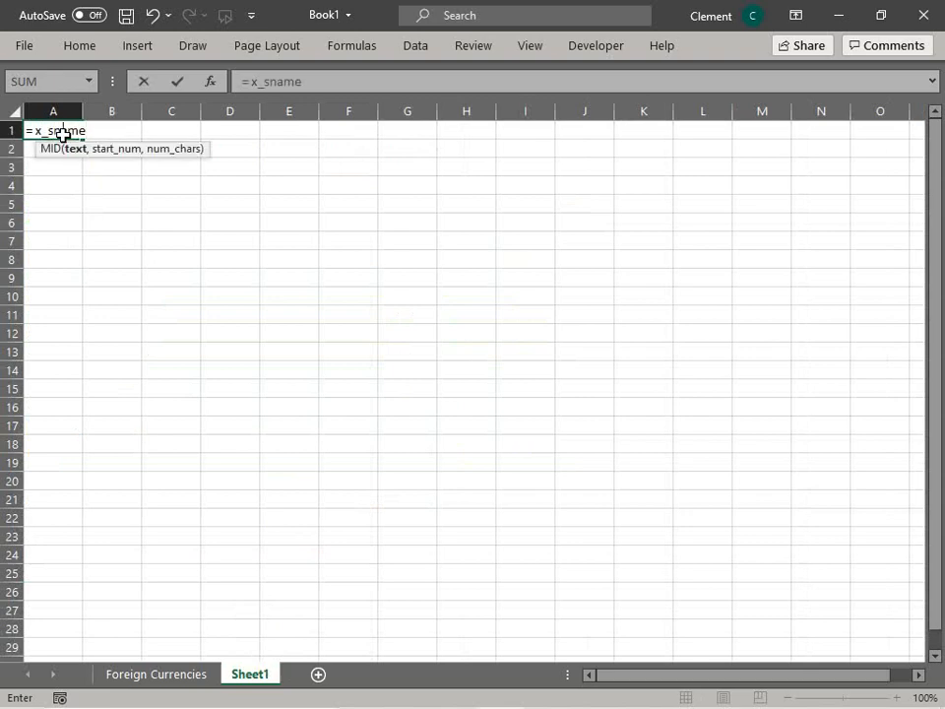
left_click(179, 81)
left_click(126, 197)
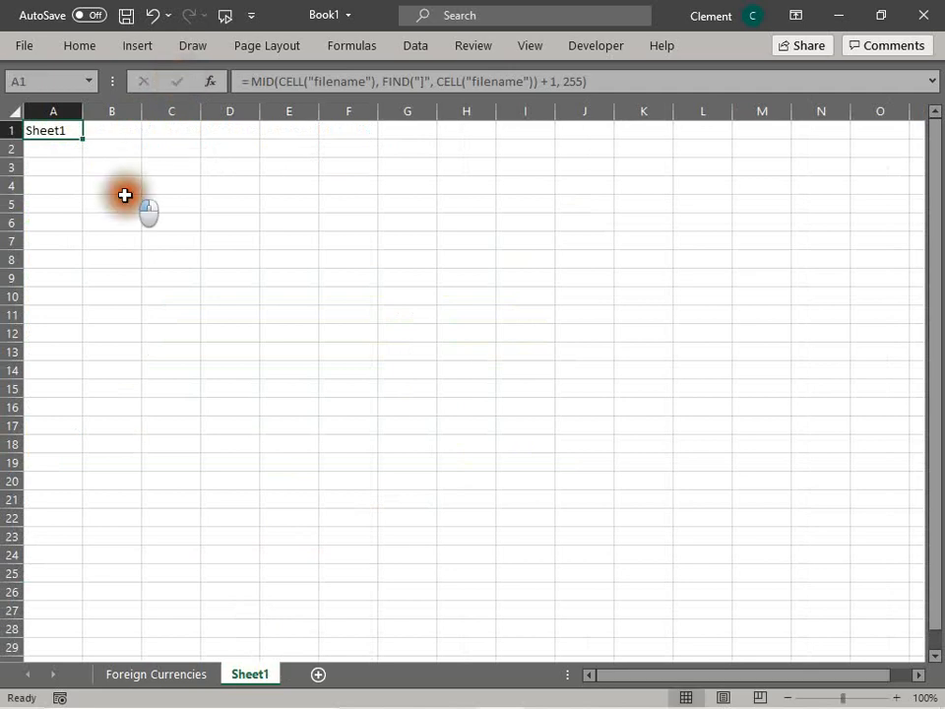
Step: Widen column A on the new sheet
left_click(69, 129)
left_click_drag(77, 120, 168, 117)
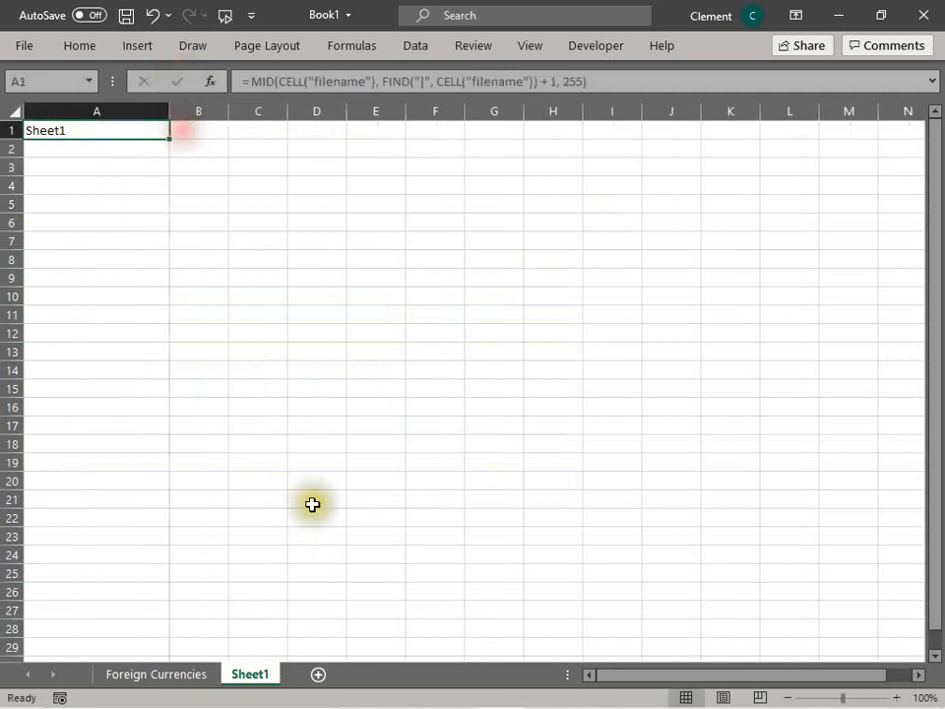
Step: Rename the new worksheet to Assets
right_click(250, 675)
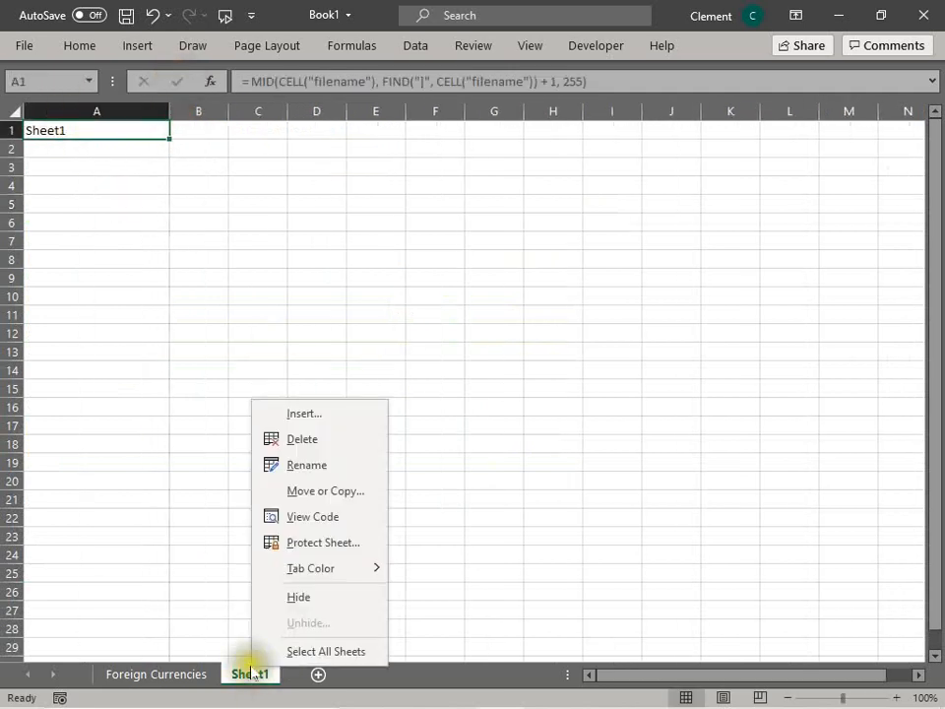
left_click(338, 461)
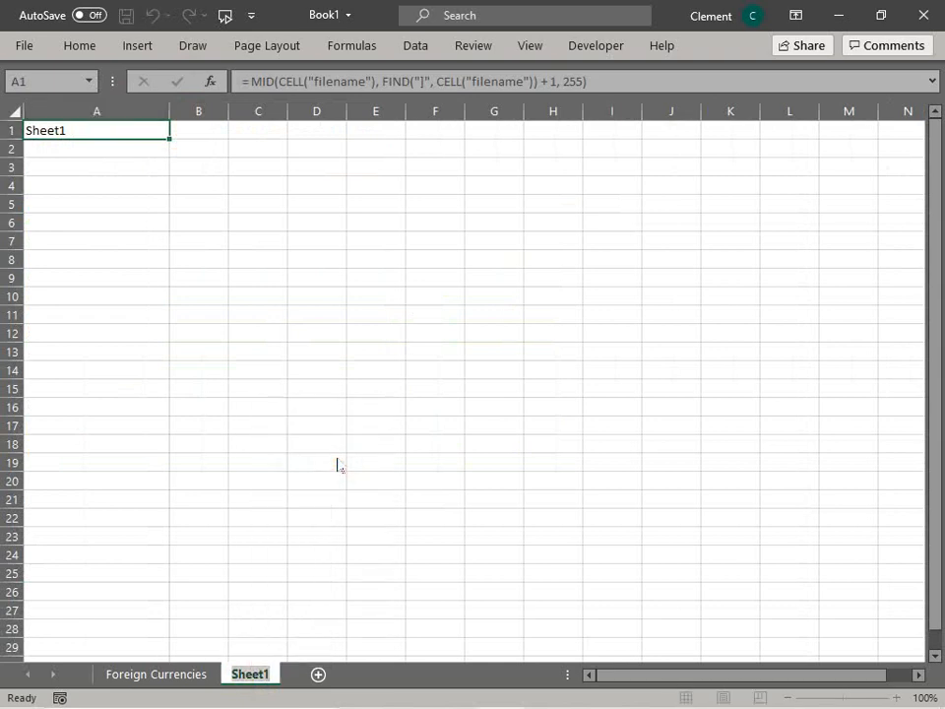
type("Assets")
key("Return")
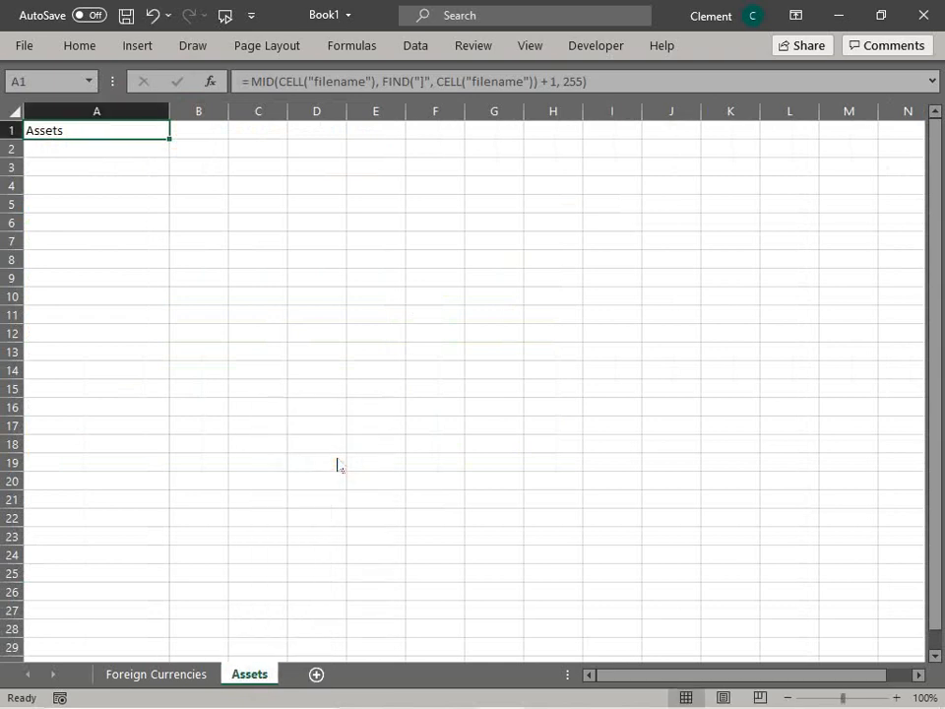
Step: Increase the font size of the title in A1 to 20
left_click(65, 133)
key("alt+h")
key("f")
key("g")
key("alt+h")
key("f")
key("g")
key("alt+h")
key("f")
key("g")
key("alt+h")
key("f")
key("g")
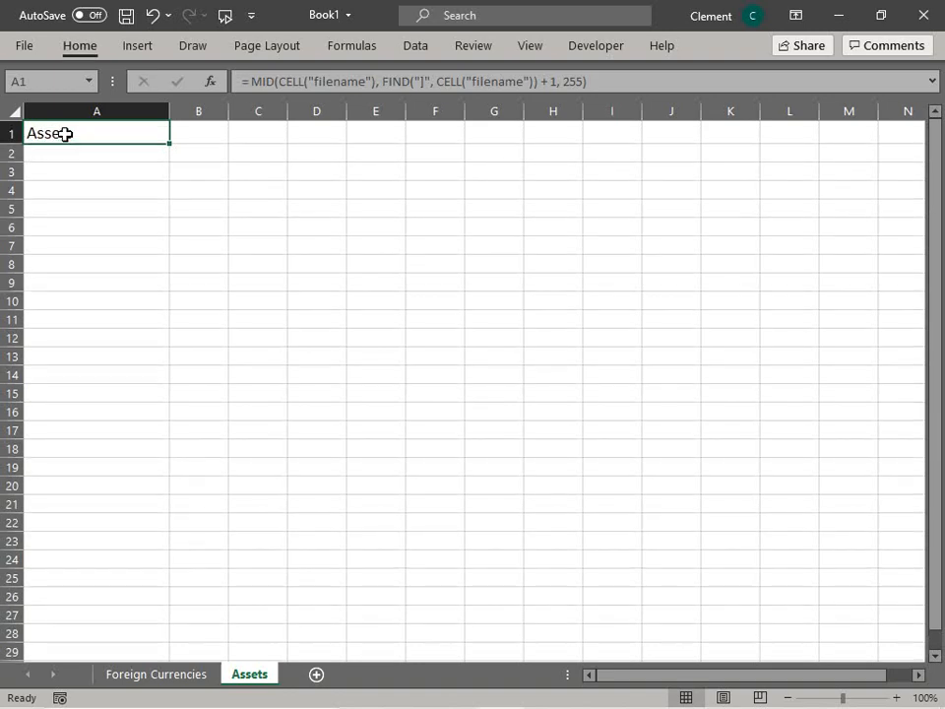
key("alt+h")
key("f")
key("g")
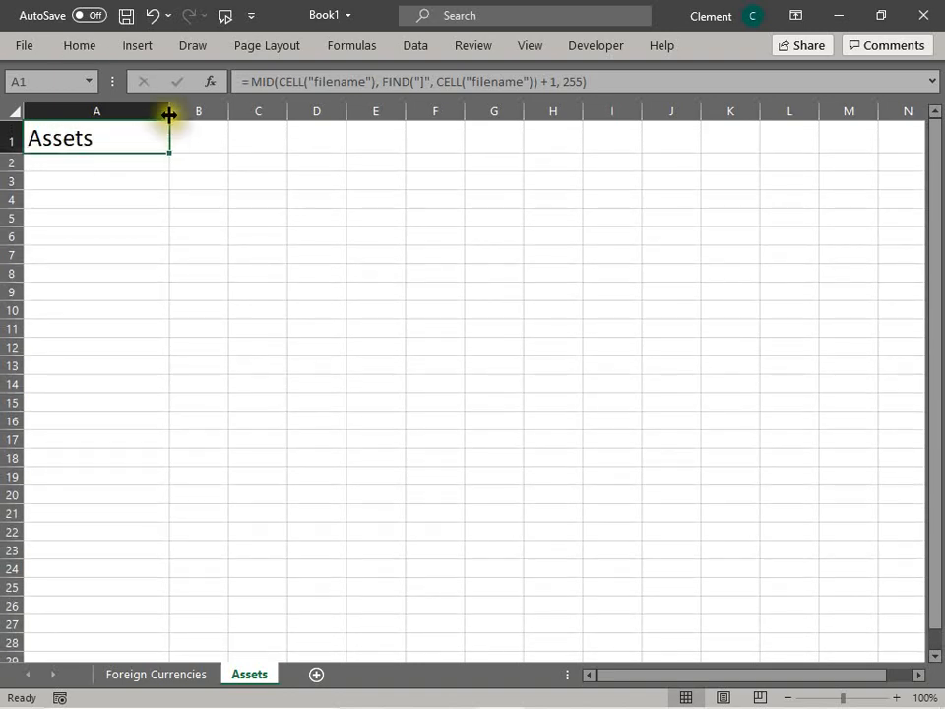
left_click(133, 148)
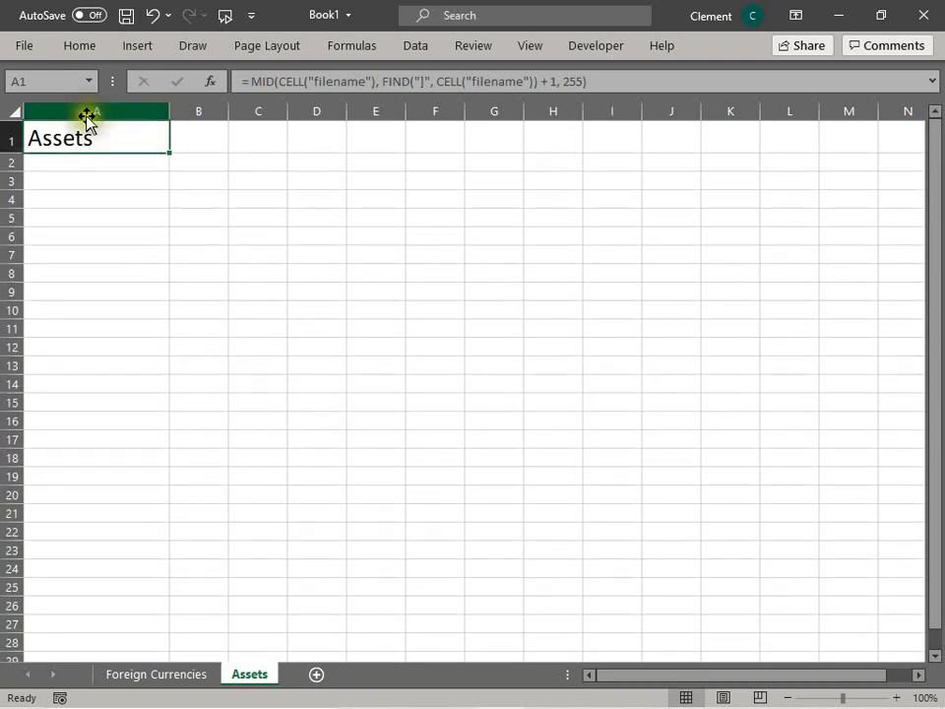
Step: Fill A1 with dark blue and set its font color to white
key("alt+h")
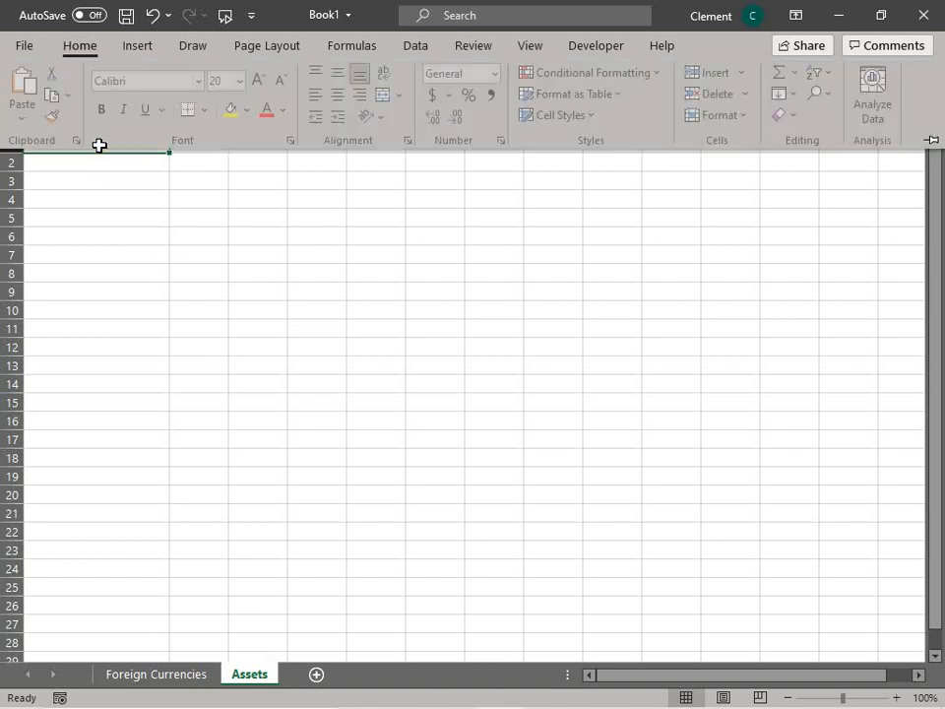
key("h")
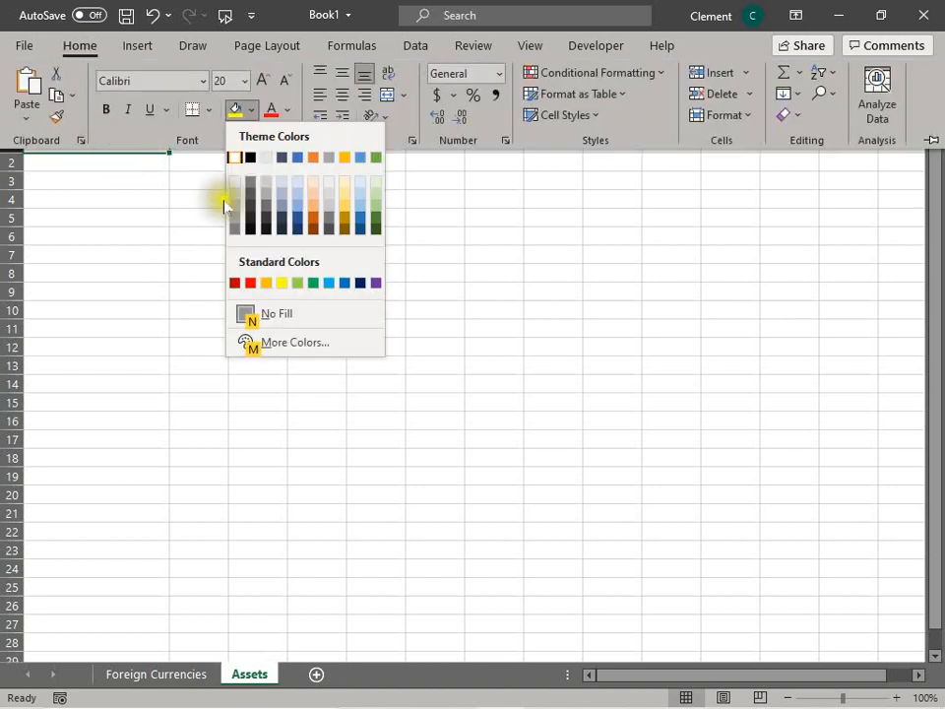
left_click(296, 219)
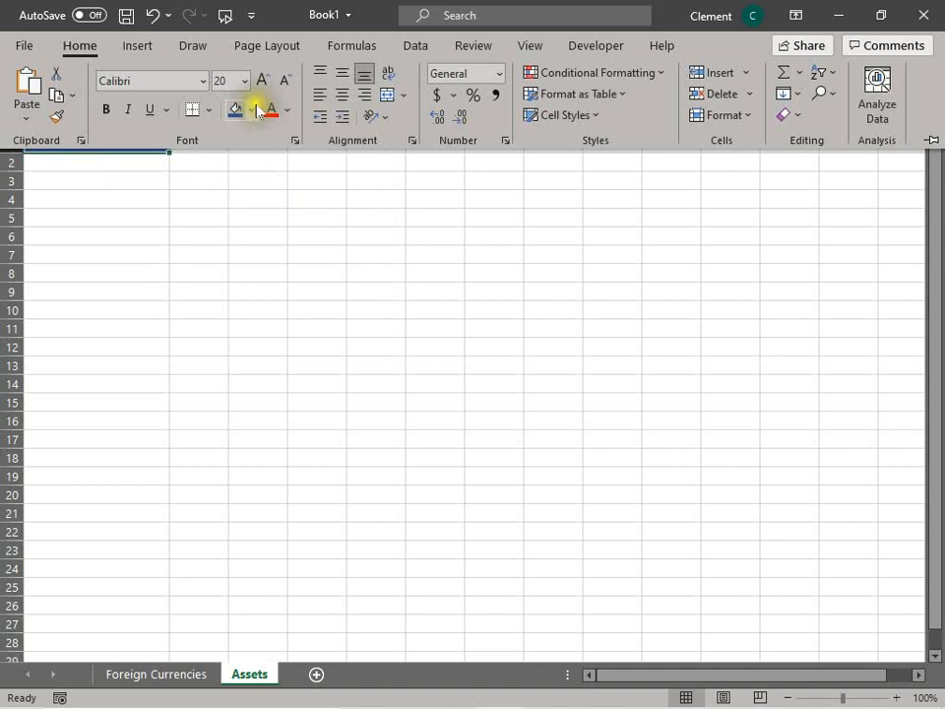
left_click(286, 109)
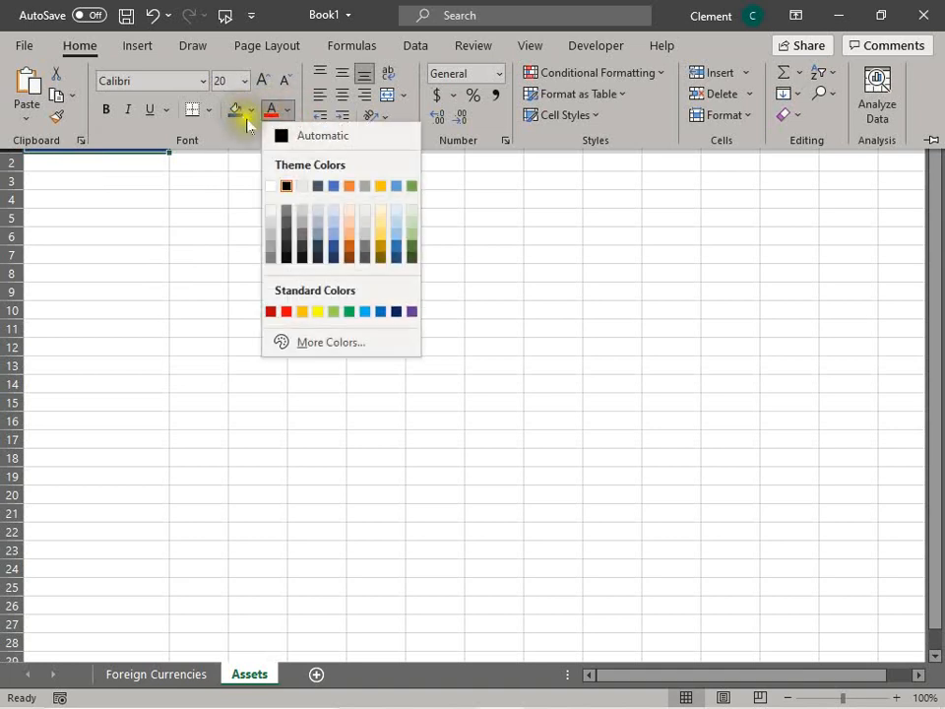
left_click(270, 185)
left_click(190, 213)
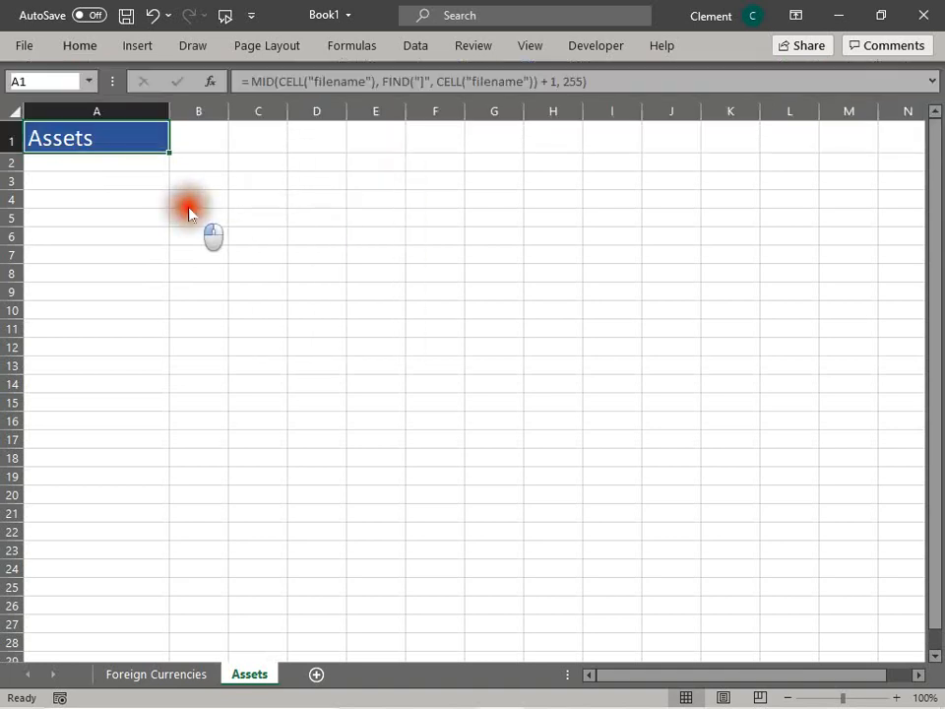
Step: Enter Cash in A2 and Stocks in A3
left_click(108, 161)
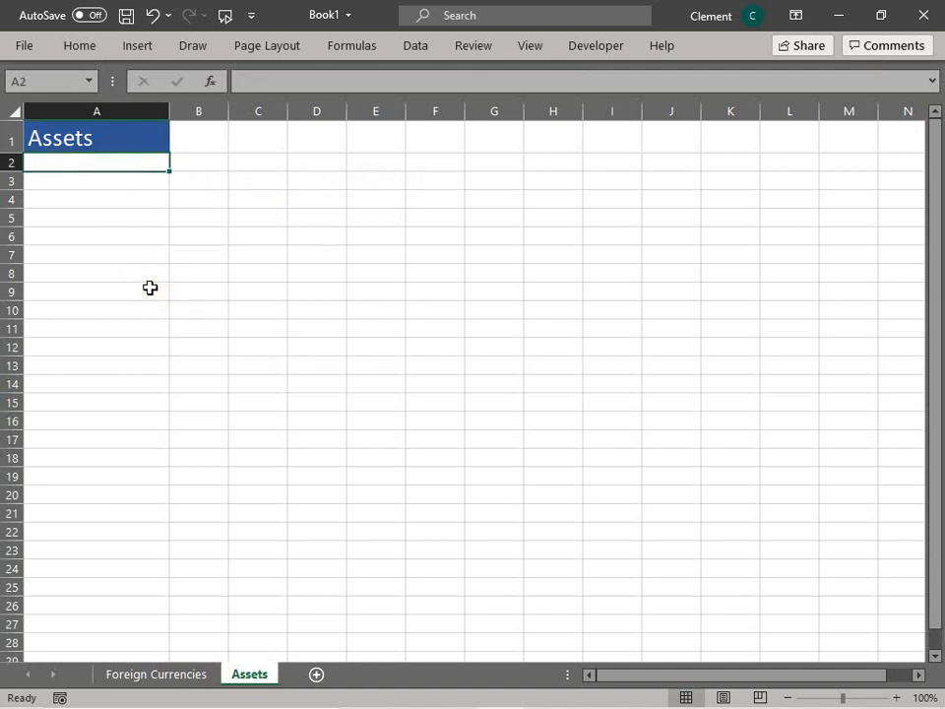
type("Cash")
key("Return")
type("So")
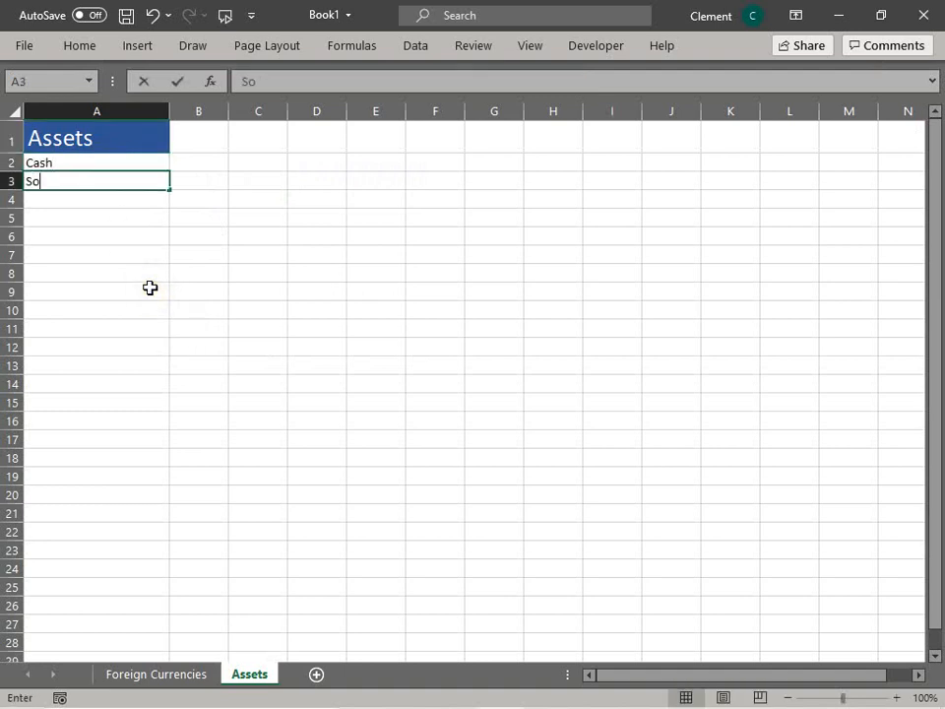
type("tc")
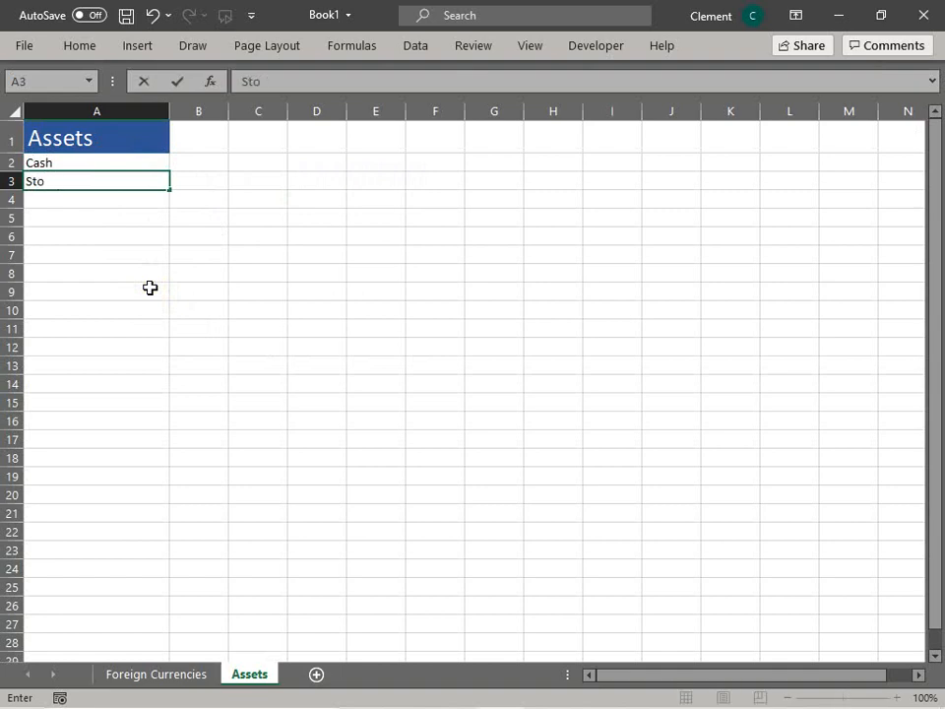
type("cks")
key("Return")
left_click(99, 159)
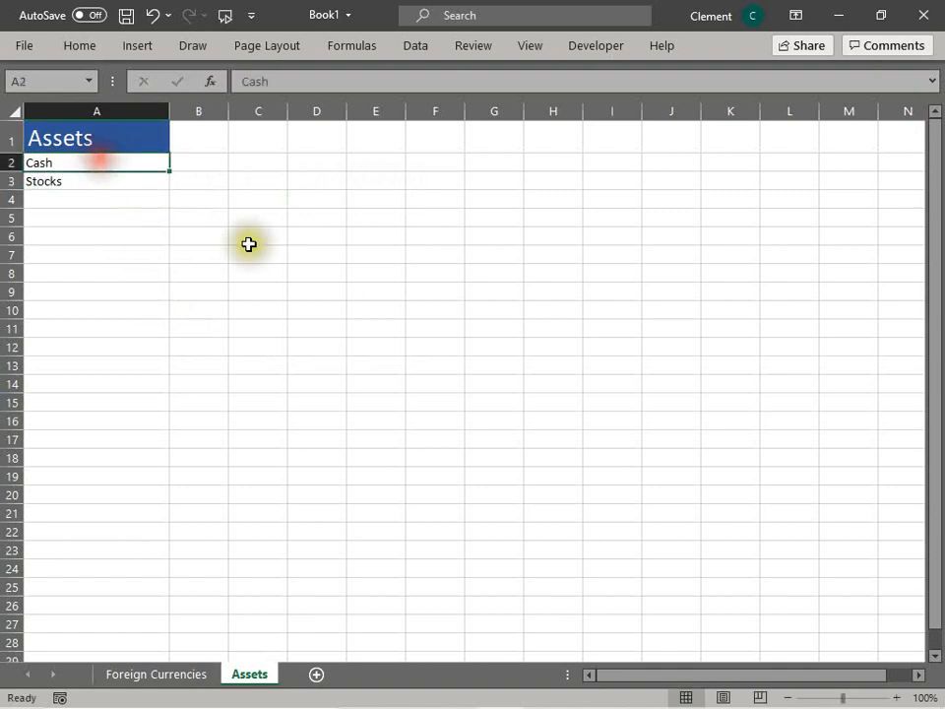
right_click(249, 682)
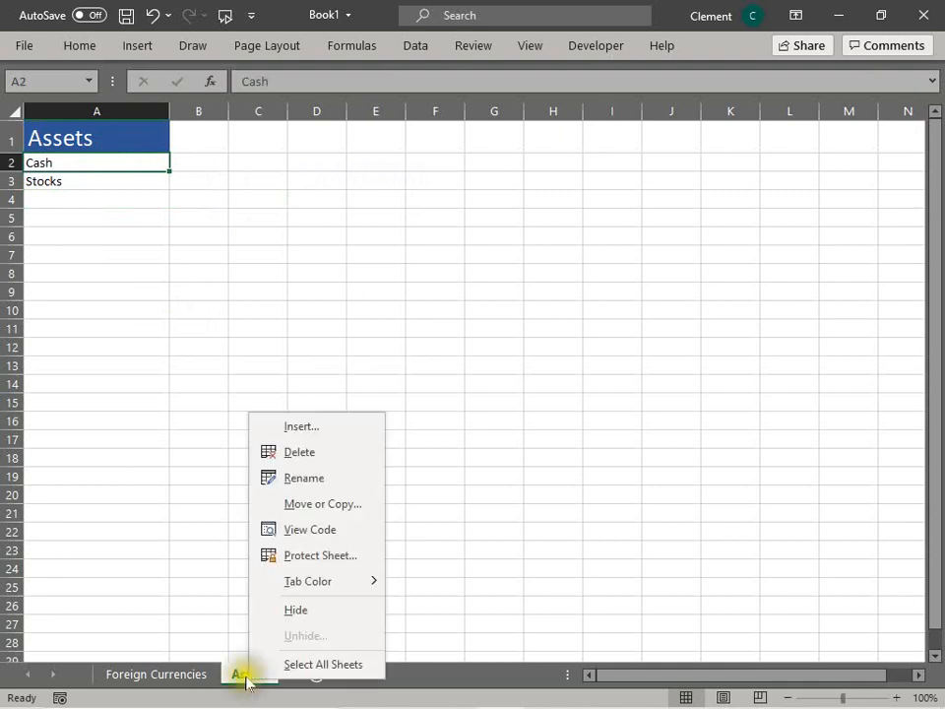
left_click(306, 457)
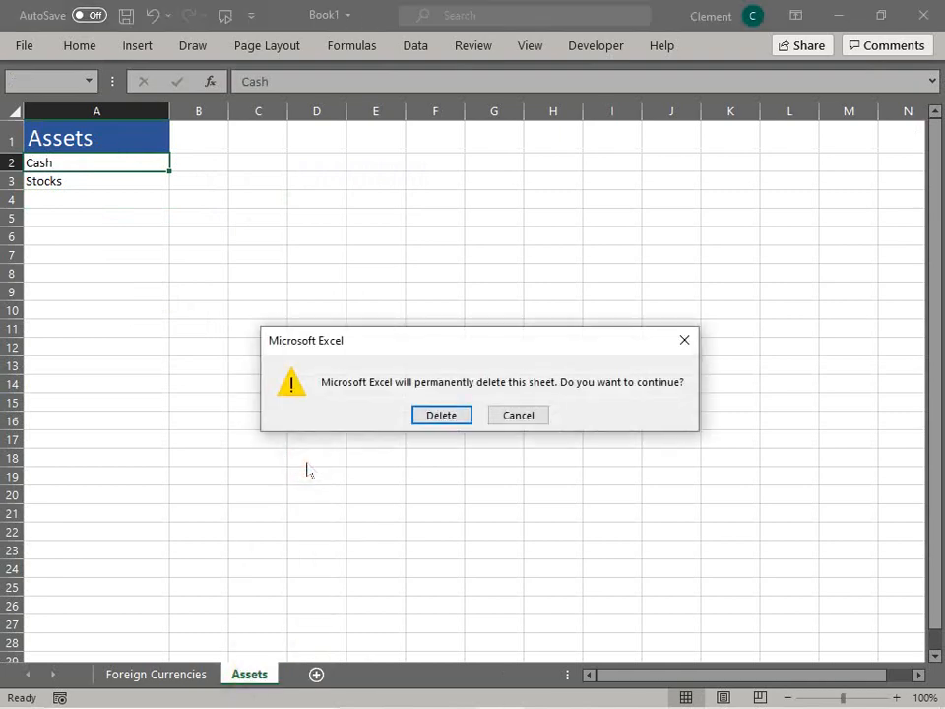
left_click(513, 415)
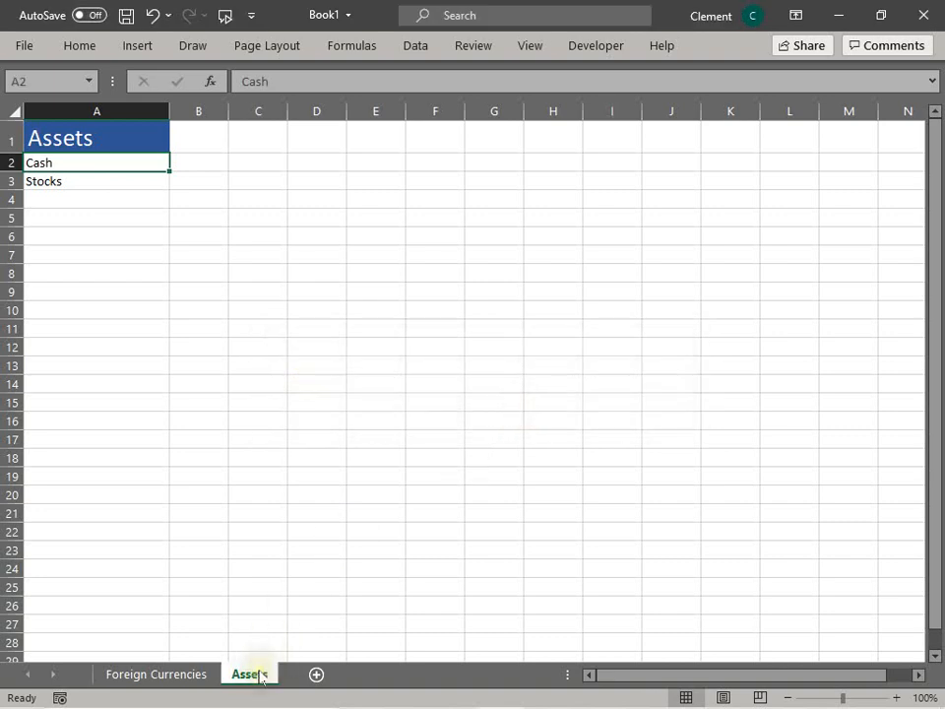
Step: Rename the Assets worksheet to Total Assets and check the title formula in A1
right_click(260, 679)
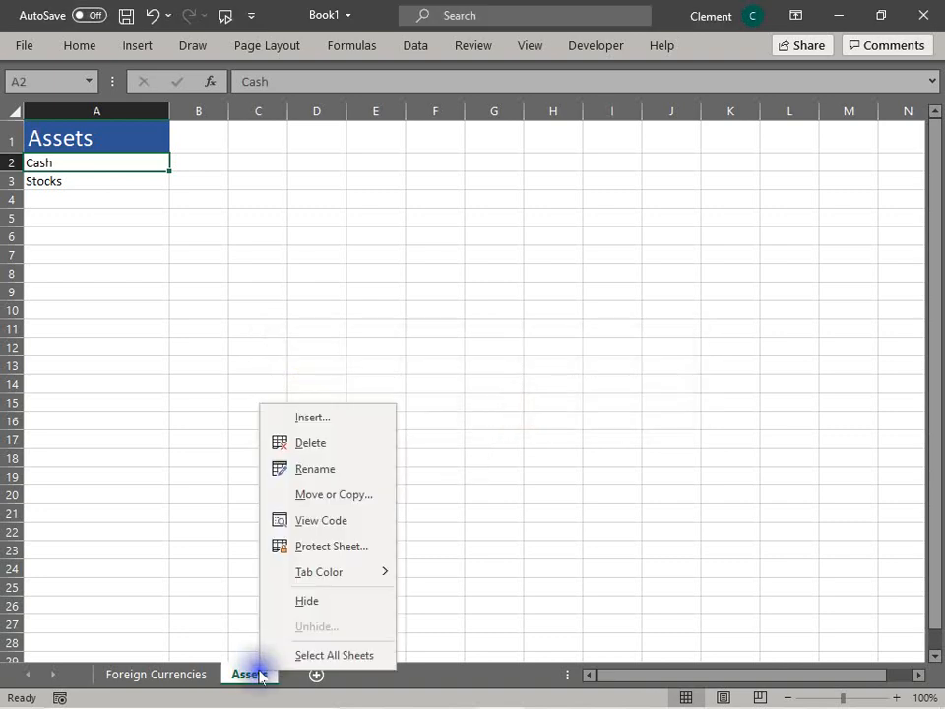
left_click(313, 469)
type("Total")
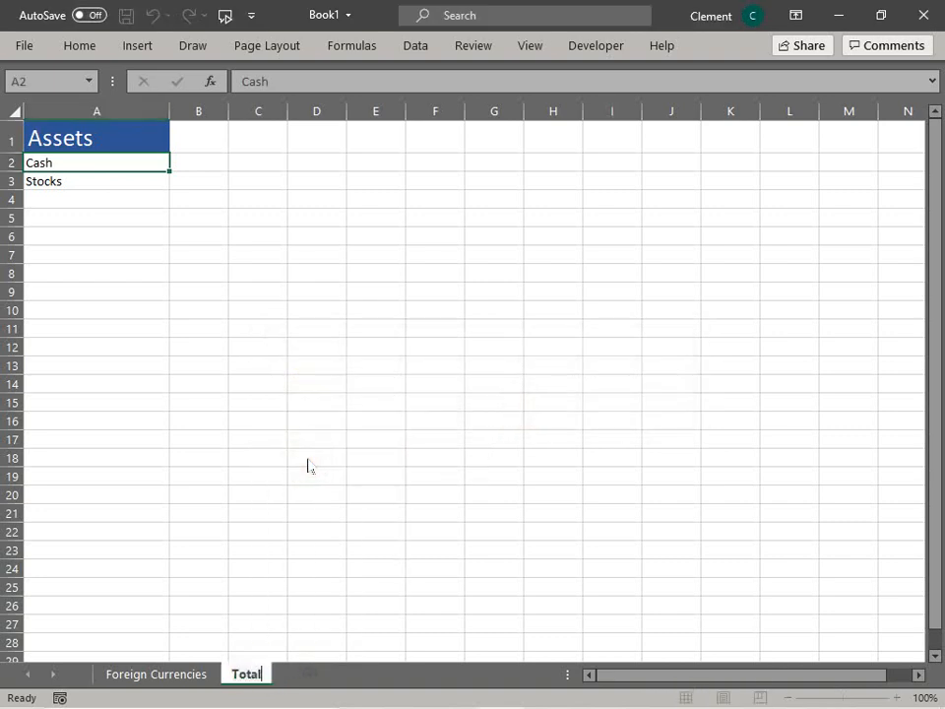
type(" Assets")
key("Return")
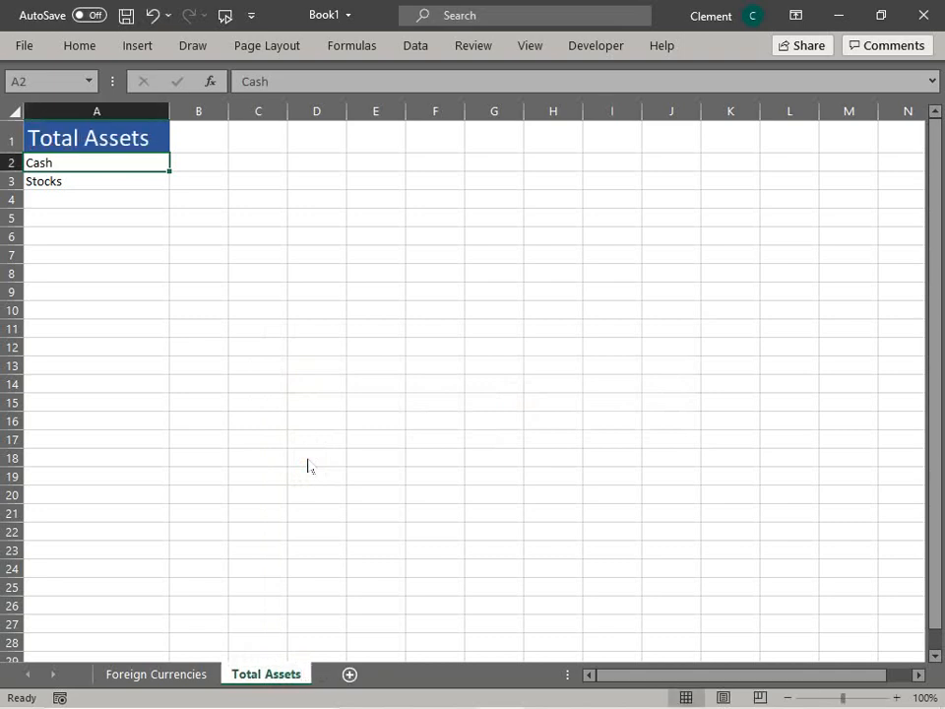
left_click(109, 141)
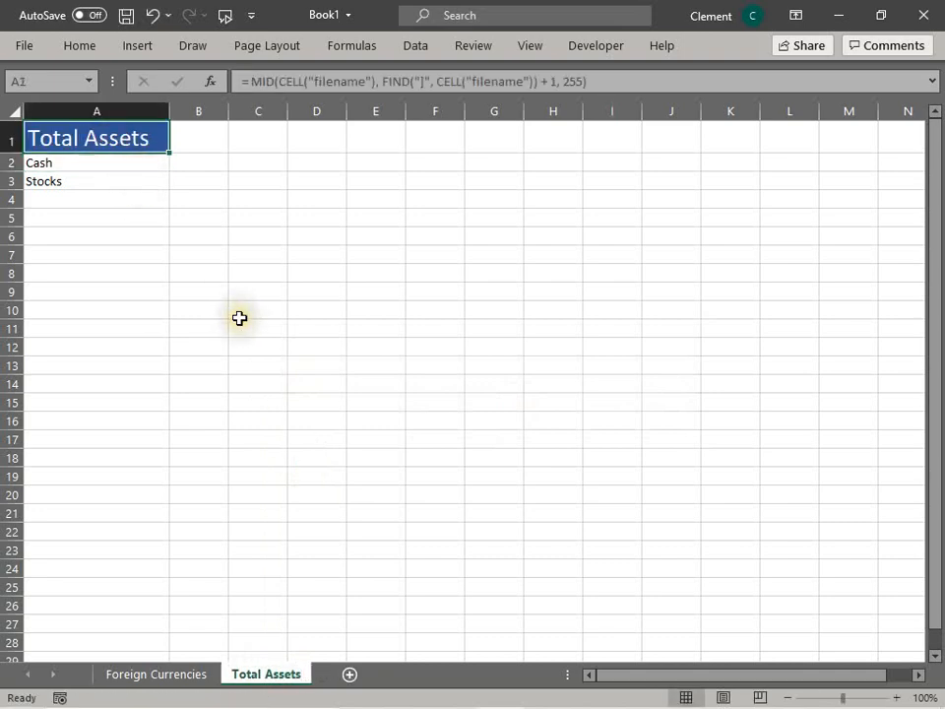
left_click(240, 311)
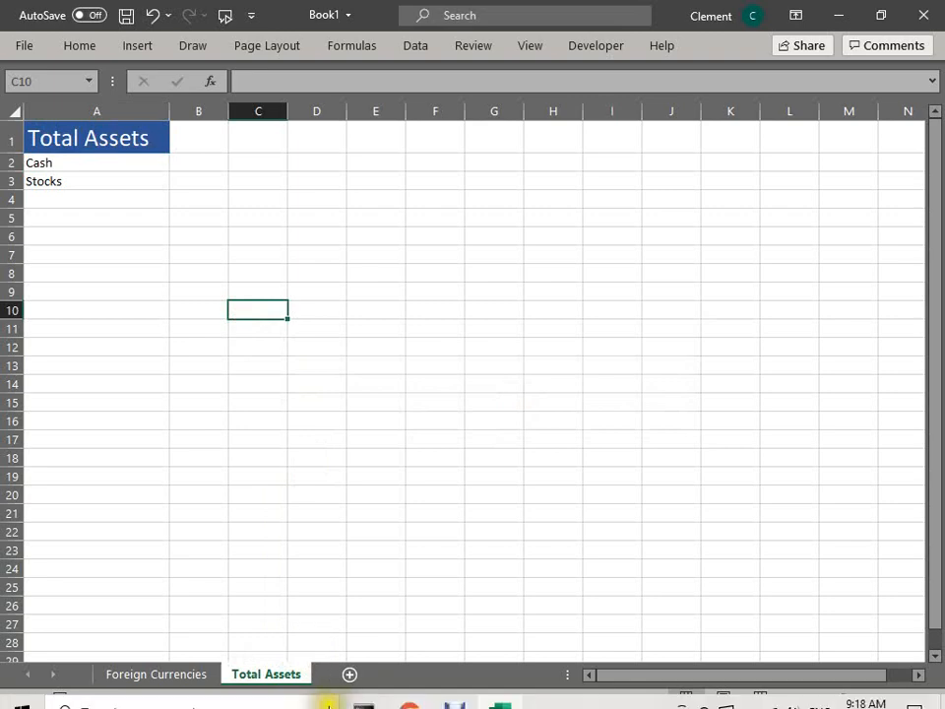
Step: On the Foreign Currencies sheet, decrease the font size of the CELL("filename") result in A15 three times
left_click(194, 673)
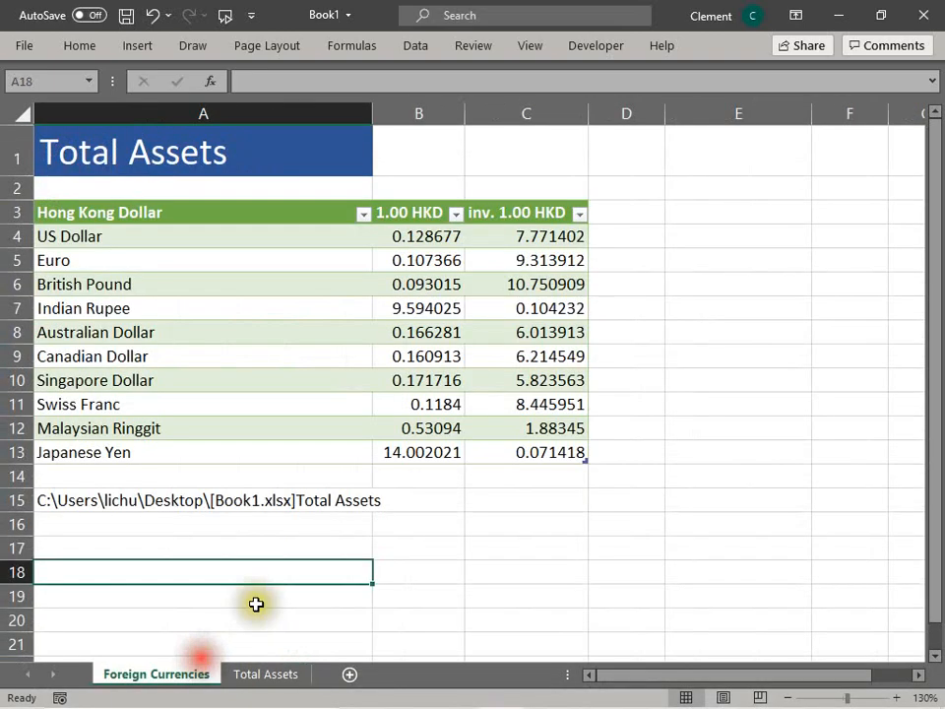
left_click(638, 521)
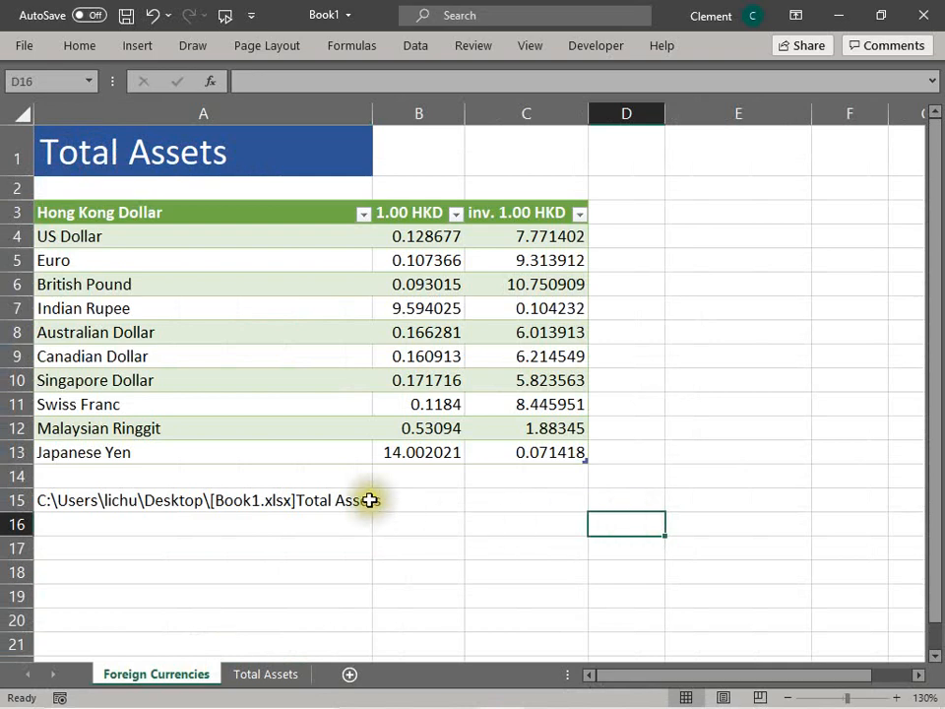
left_click(327, 493)
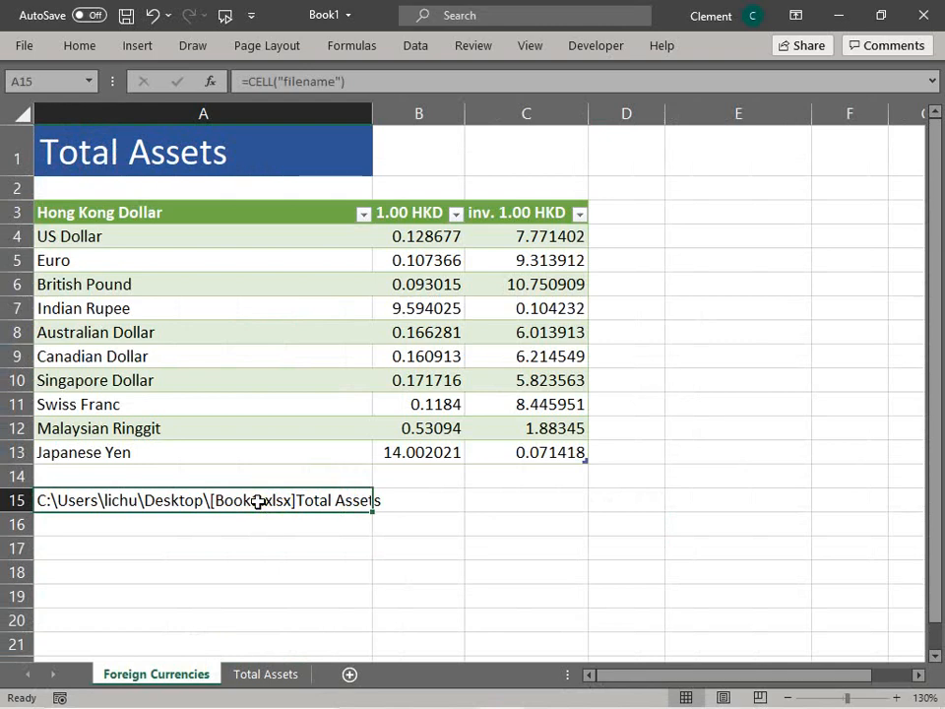
key("alt+h")
key("f")
key("k")
key("alt+h")
key("f")
key("k")
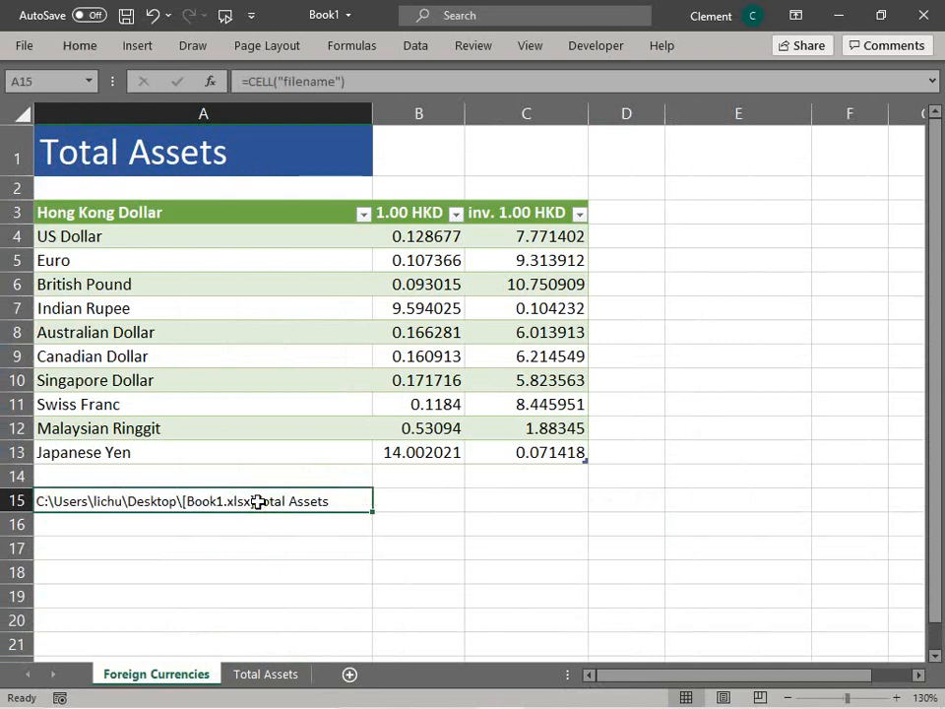
key("alt+h")
key("f")
key("k")
left_click(526, 563)
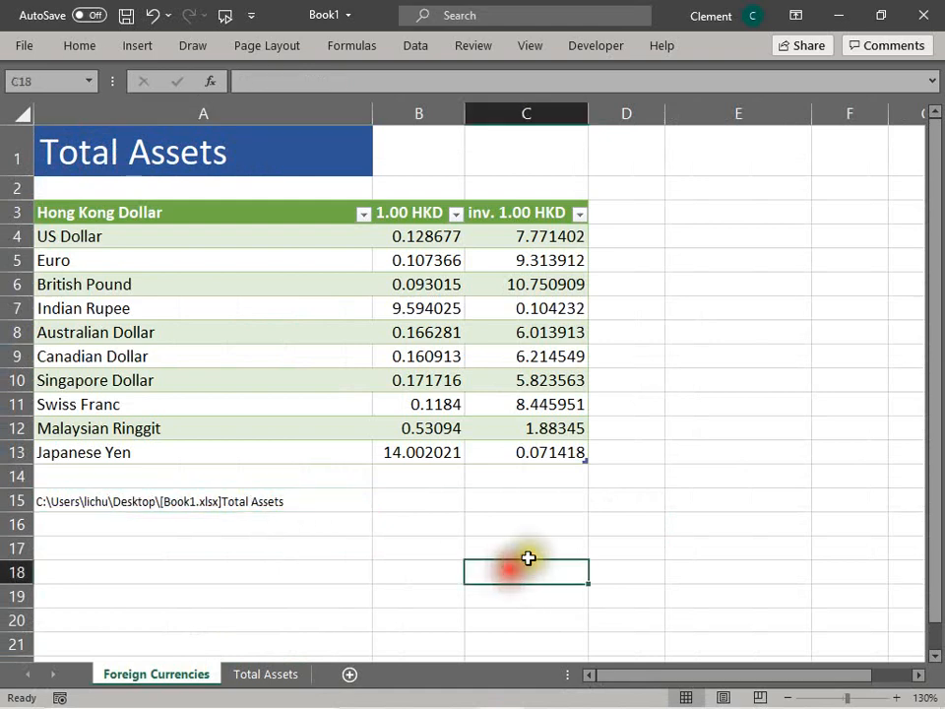
Step: Inspect the CELL("filename") formula and its full path output in A15
left_click(101, 502)
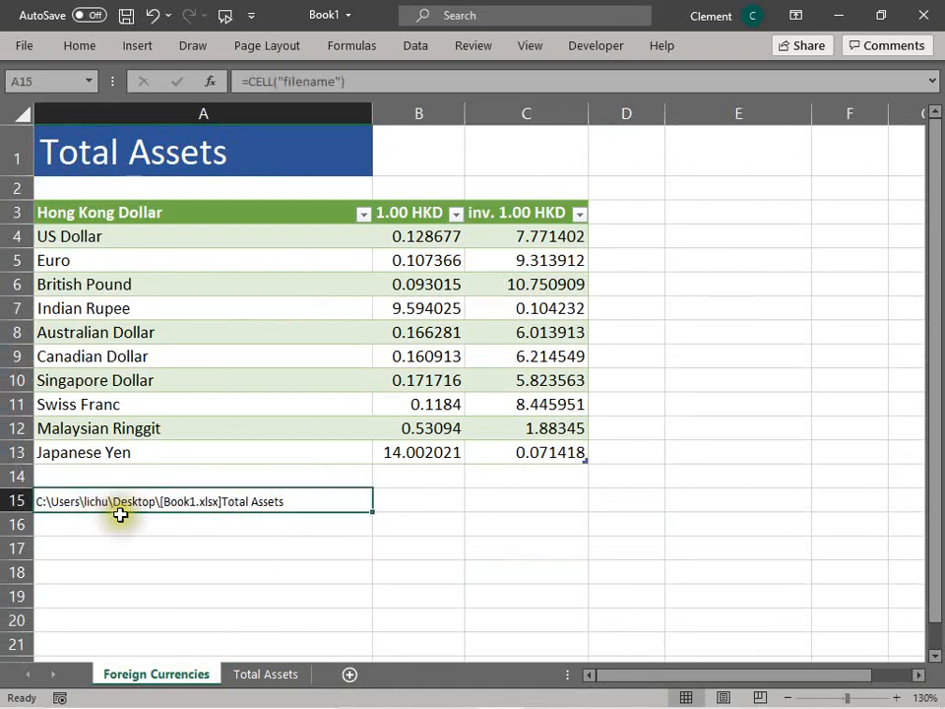
left_click(142, 503)
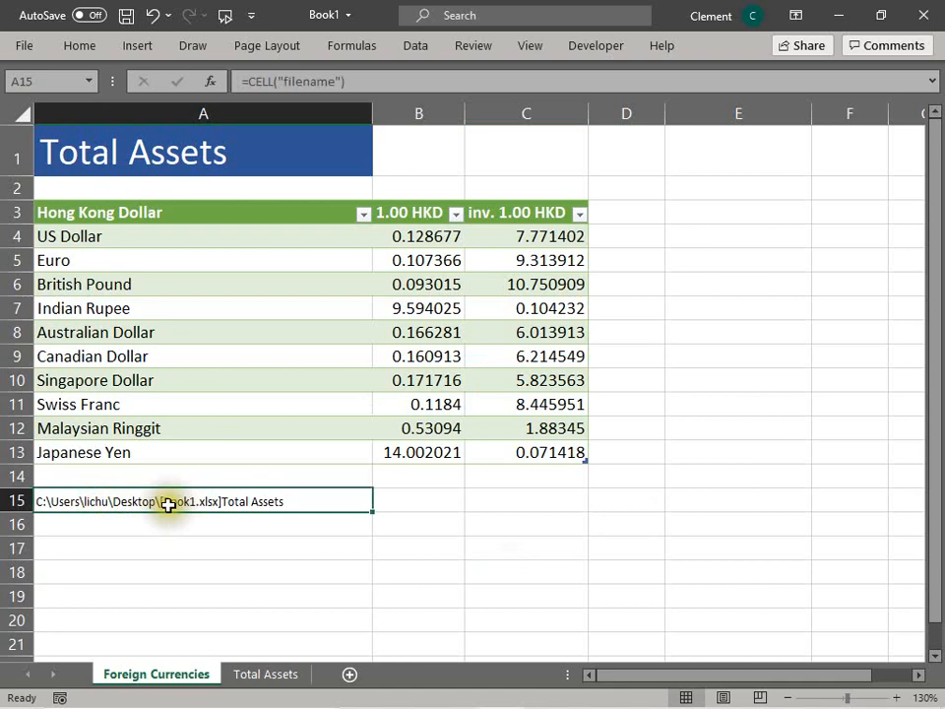
left_click(197, 456)
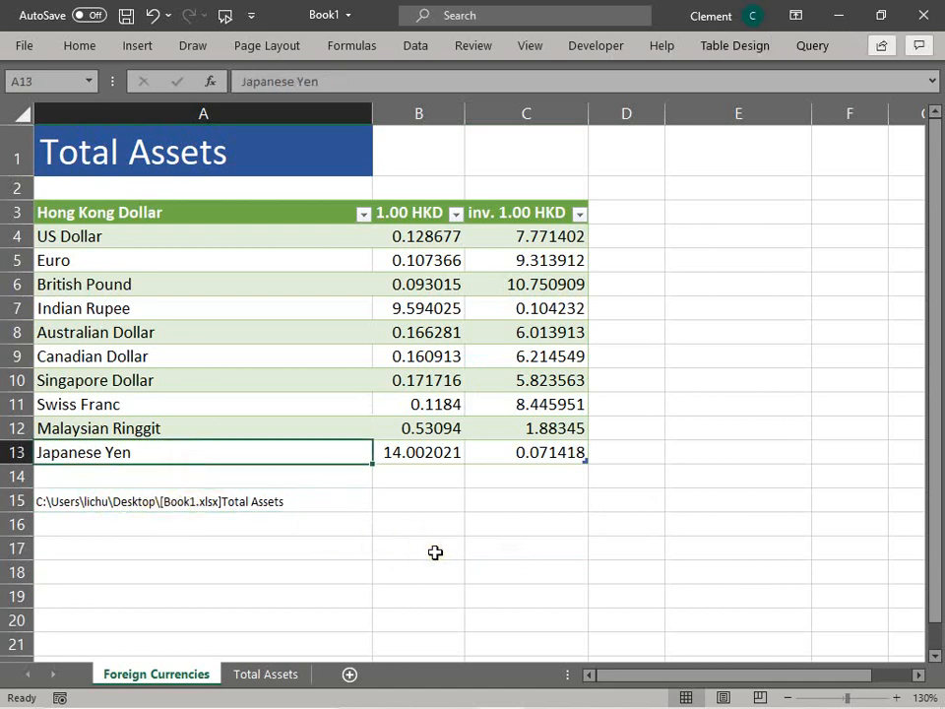